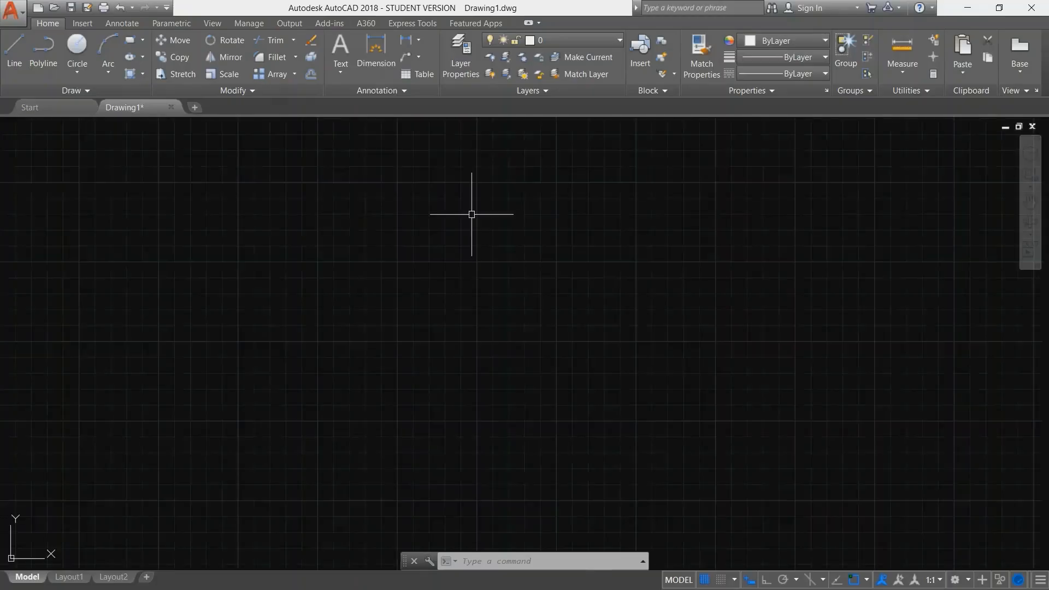
# - Draw a landscape rectangle near the middle of the drawing area using two opposite corners
pyautogui.scroll(-2, 408, 246)
pyautogui.moveTo(395, 248); pyautogui.dragTo(311, 295, button='middle')
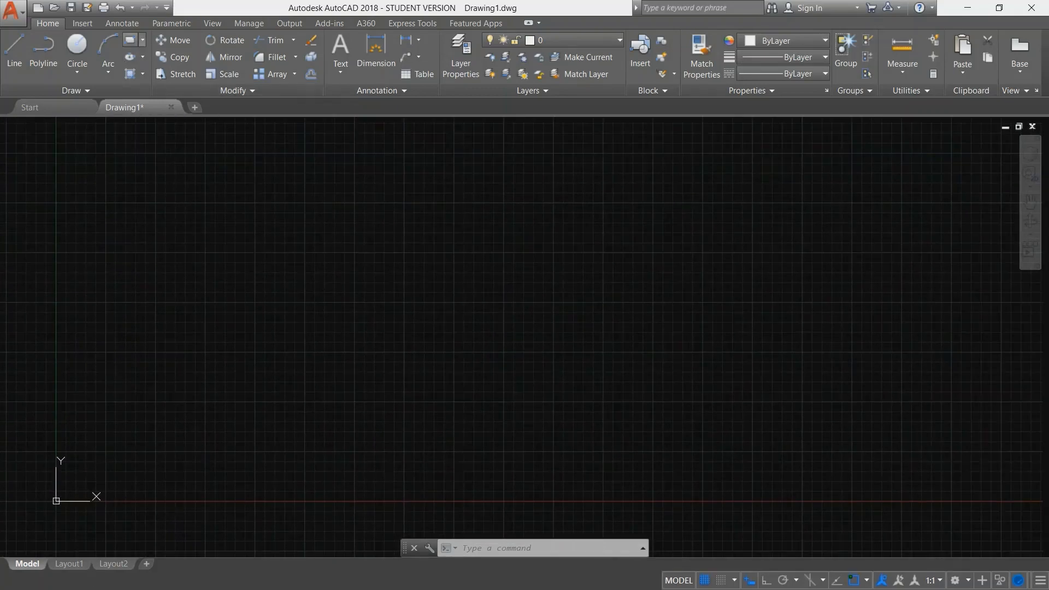
pyautogui.click(129, 40)
pyautogui.click(329, 230)
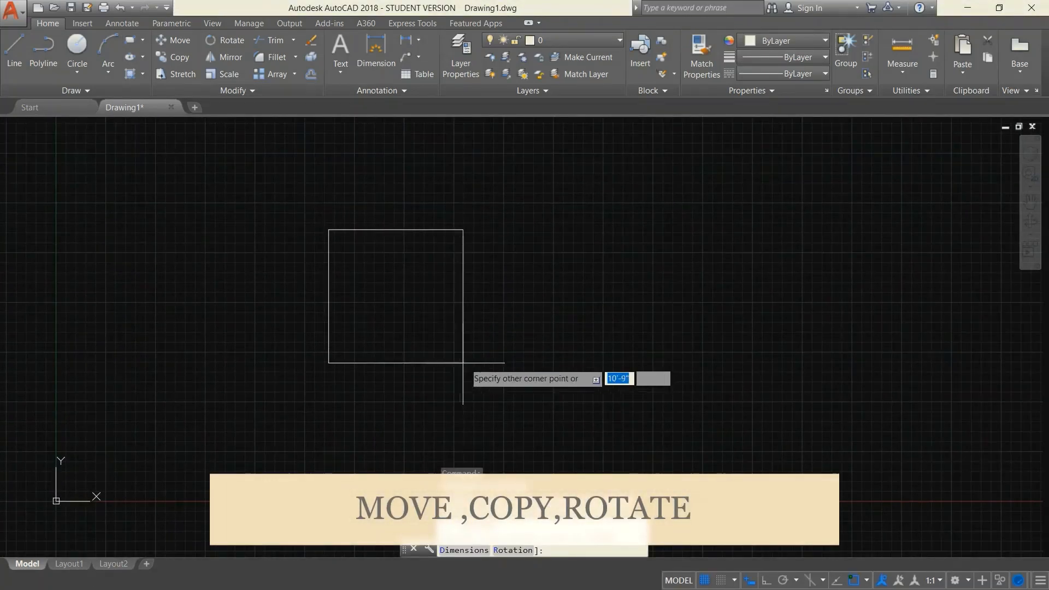
pyautogui.click(499, 346)
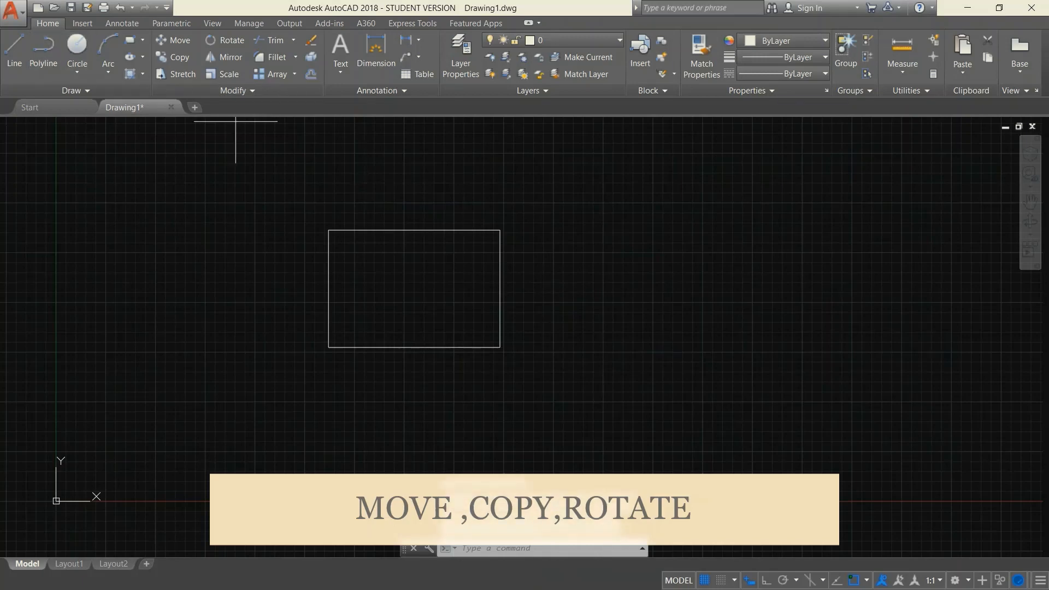
# - Draw a small circle just to the right of the rectangle, leaving a gap between them
pyautogui.write('c')
pyautogui.press('Return')
pyautogui.click(561, 256)
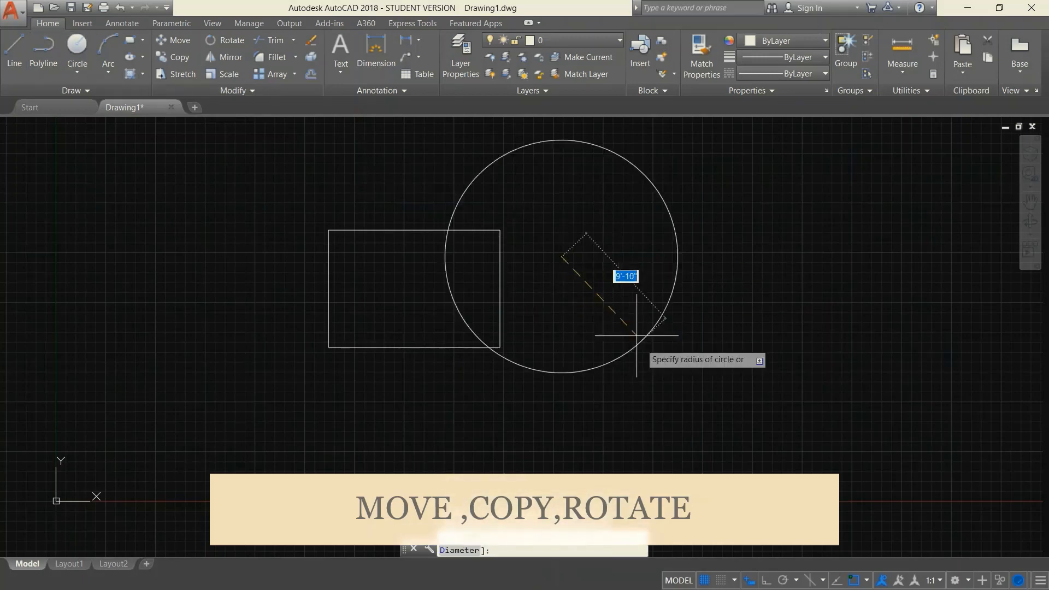
pyautogui.click(589, 270)
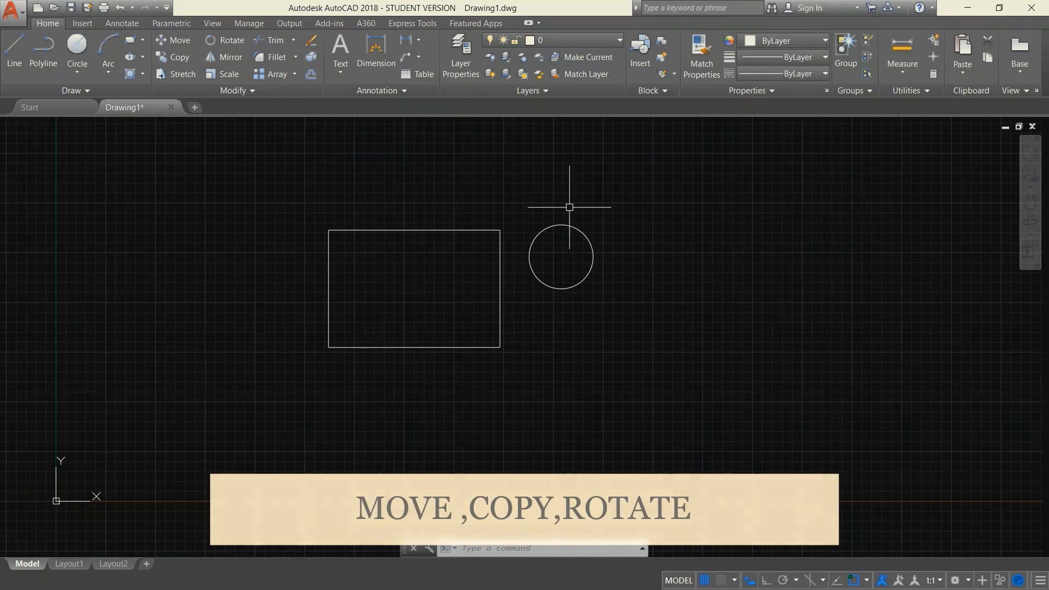
# - Move the circle by its center point to the geometric center of the rectangle
pyautogui.scroll(2, 574, 214)
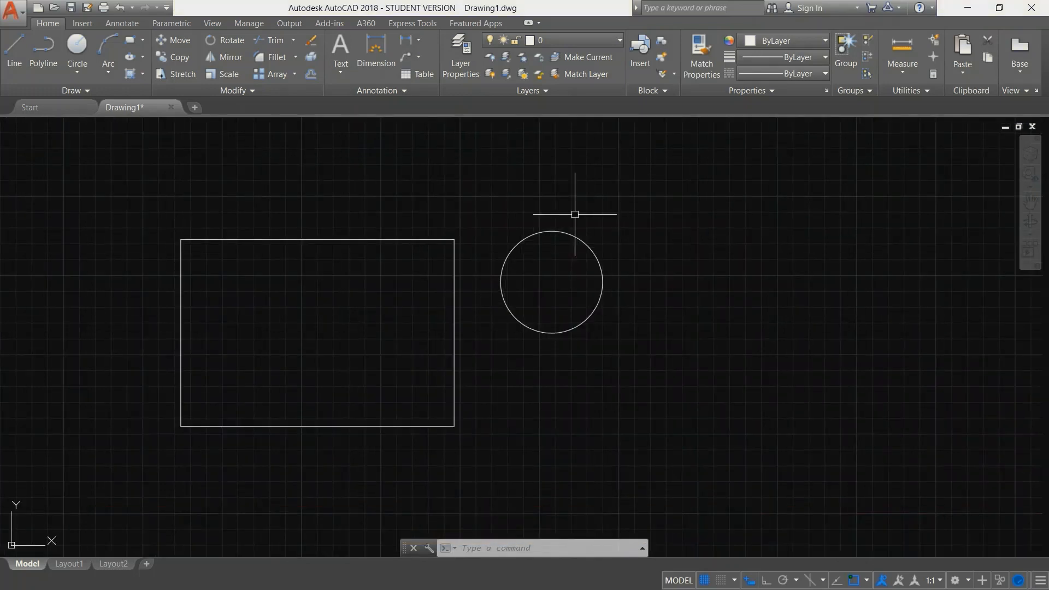
pyautogui.click(485, 220)
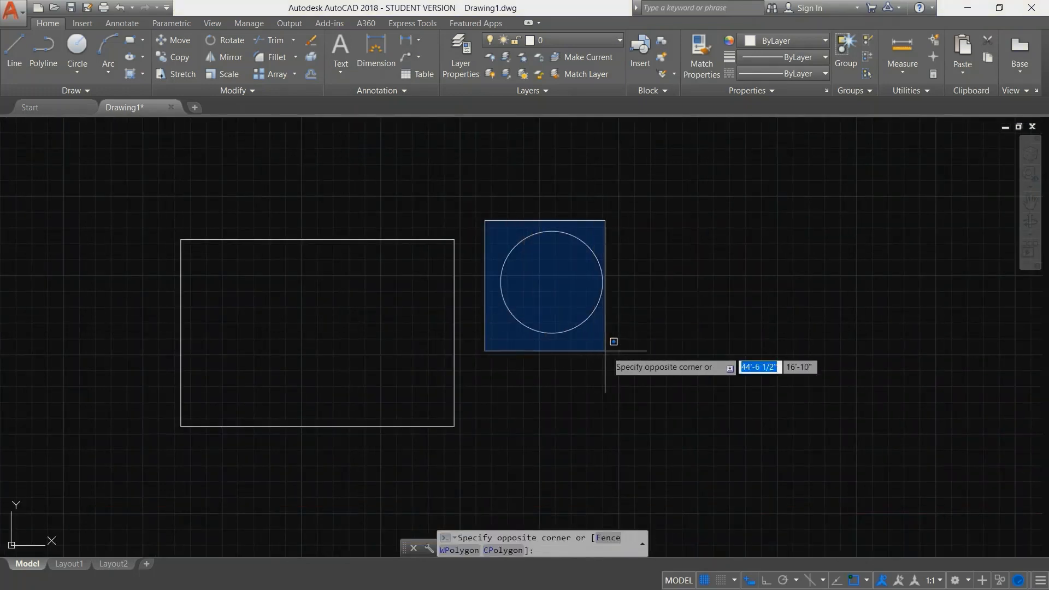
pyautogui.click(634, 338)
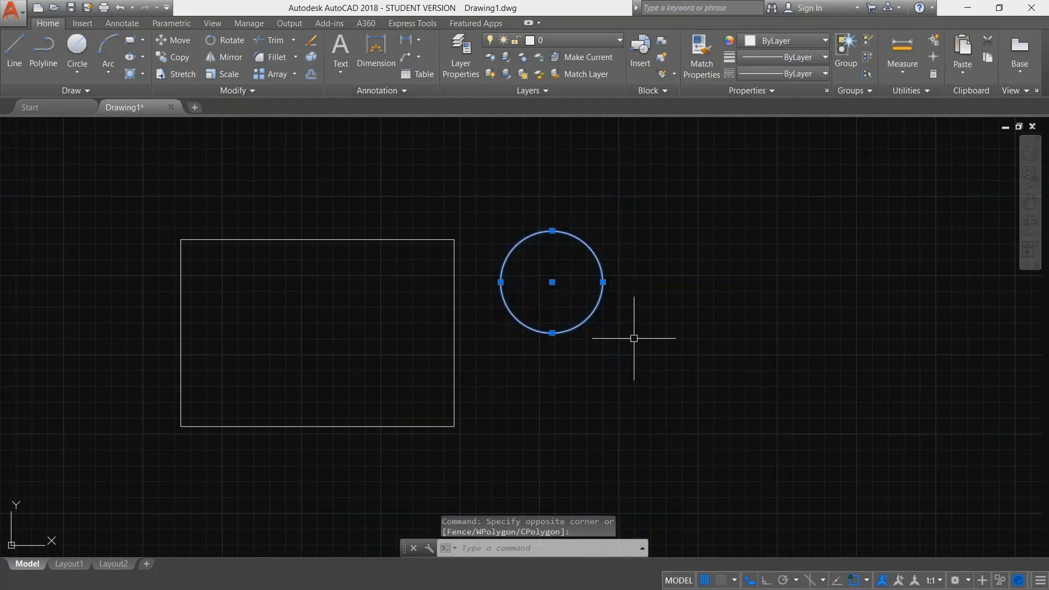
pyautogui.rightClick(622, 261)
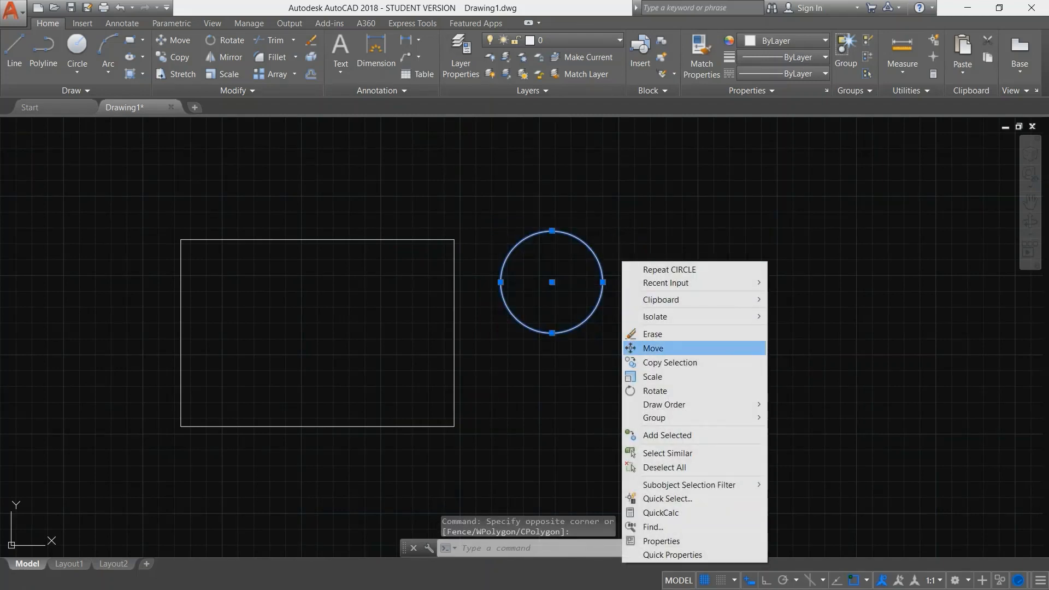
pyautogui.click(653, 348)
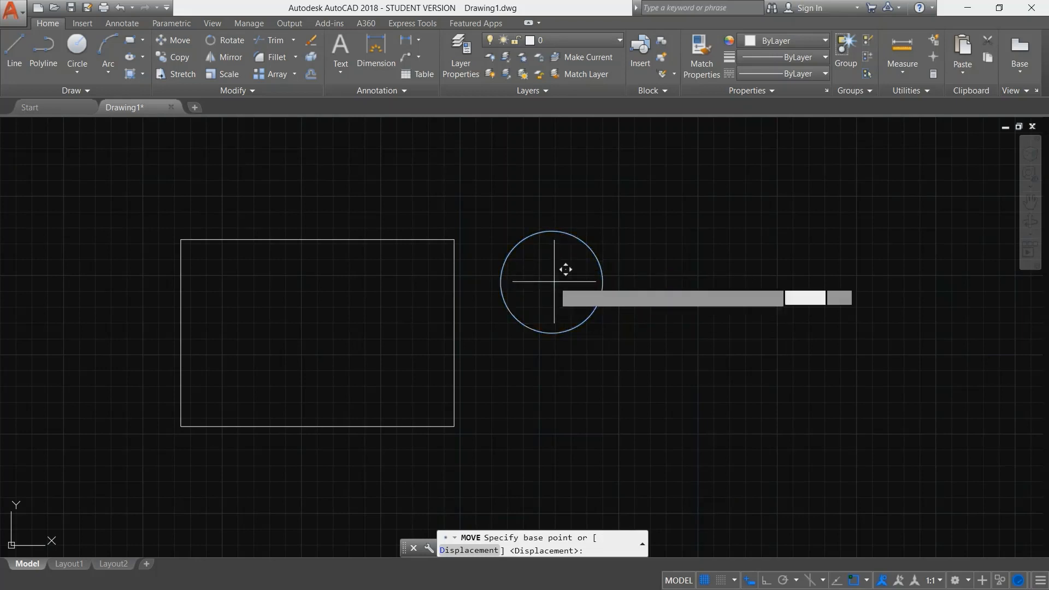
pyautogui.click(553, 282)
pyautogui.moveTo(552, 235); pyautogui.dragTo(660, 201, button='middle')
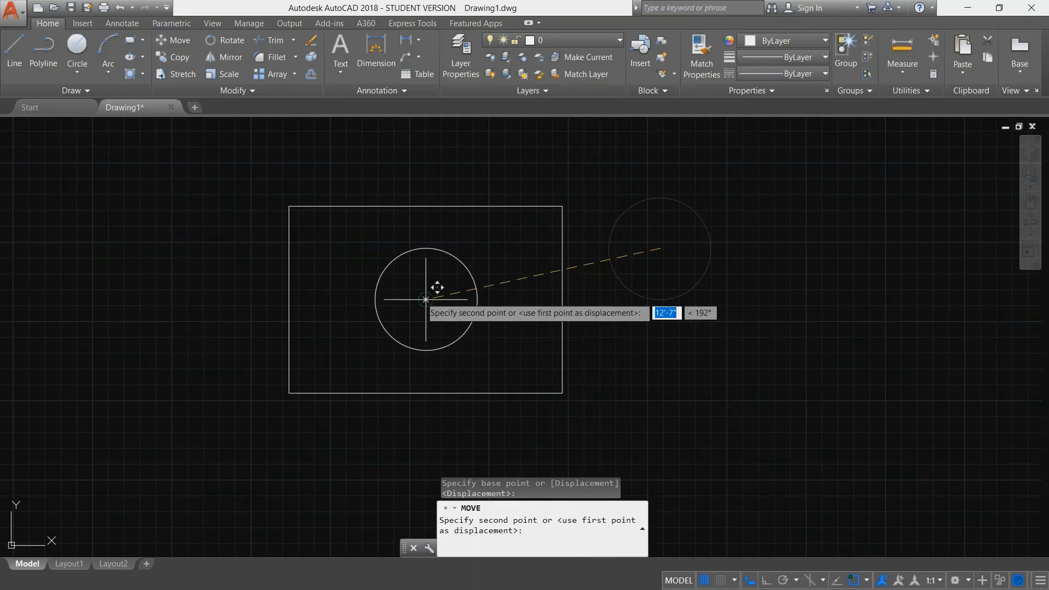
pyautogui.click(425, 299)
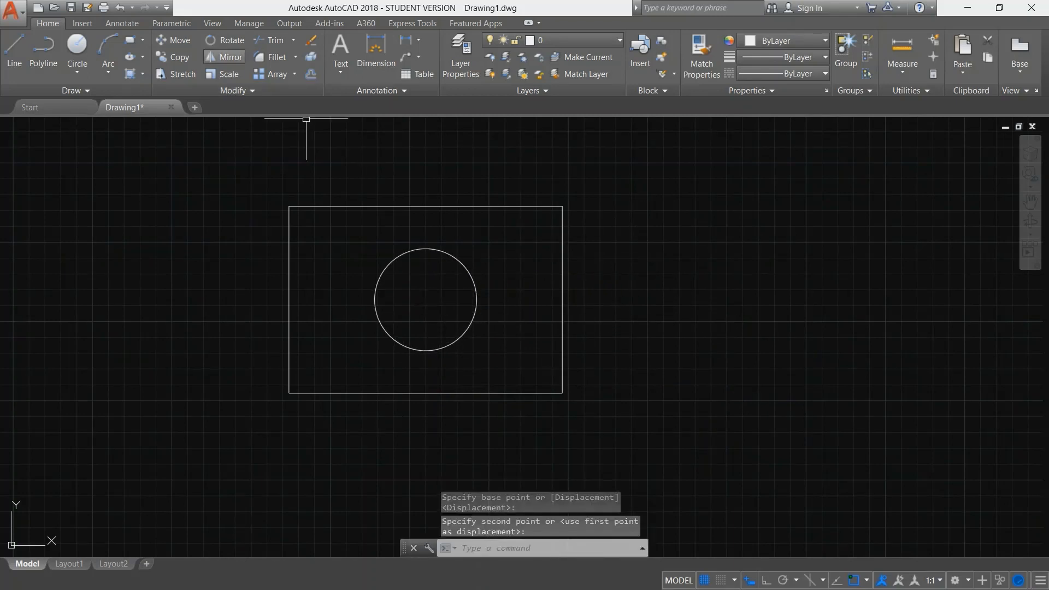
# - Copy the circle from its center point onto all four corners of the rectangle
pyautogui.click(351, 238)
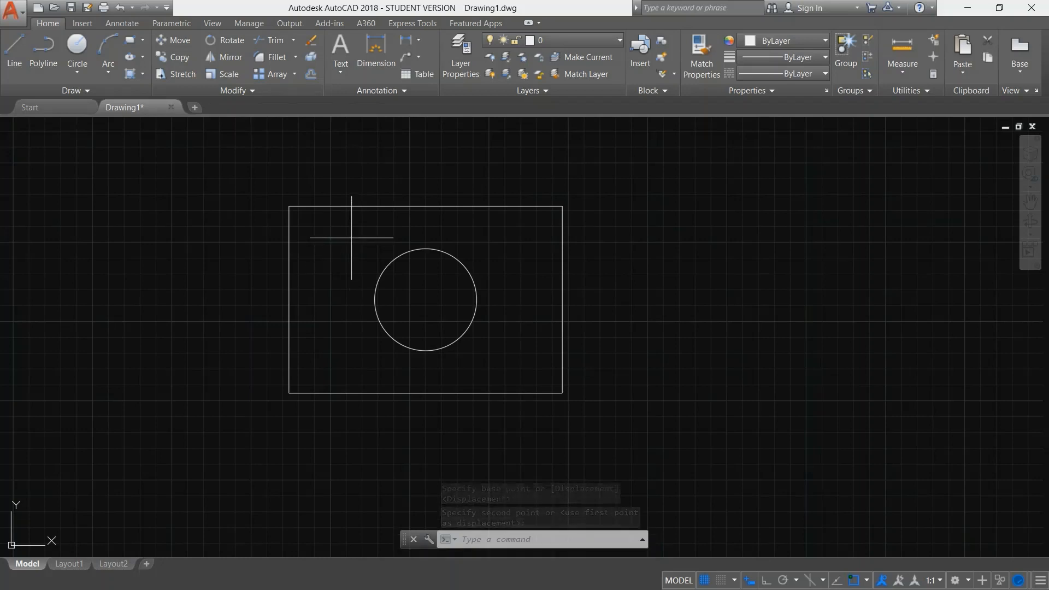
pyautogui.click(494, 358)
pyautogui.rightClick(494, 325)
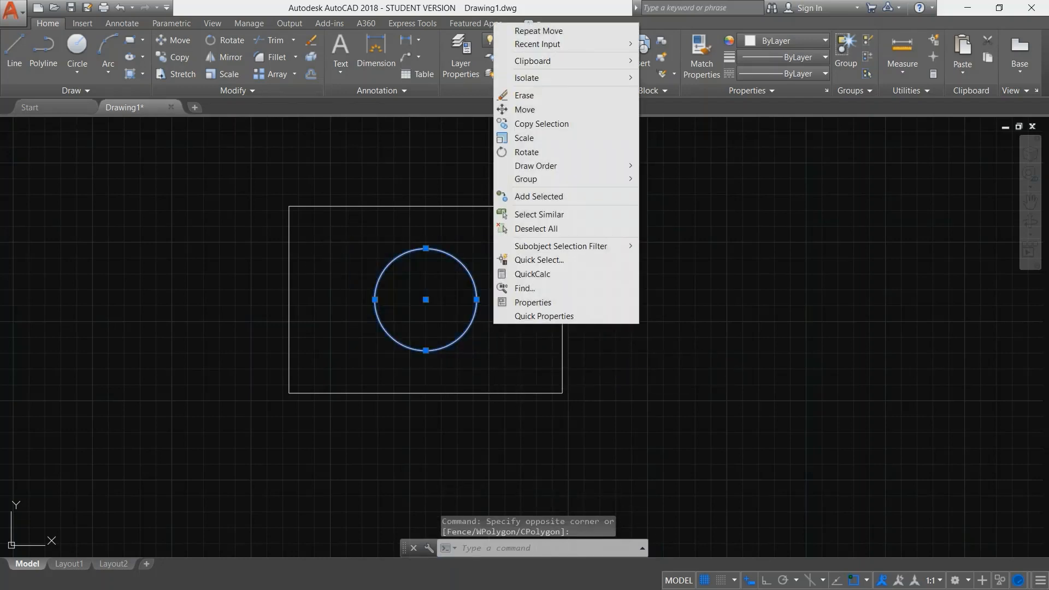
pyautogui.click(546, 123)
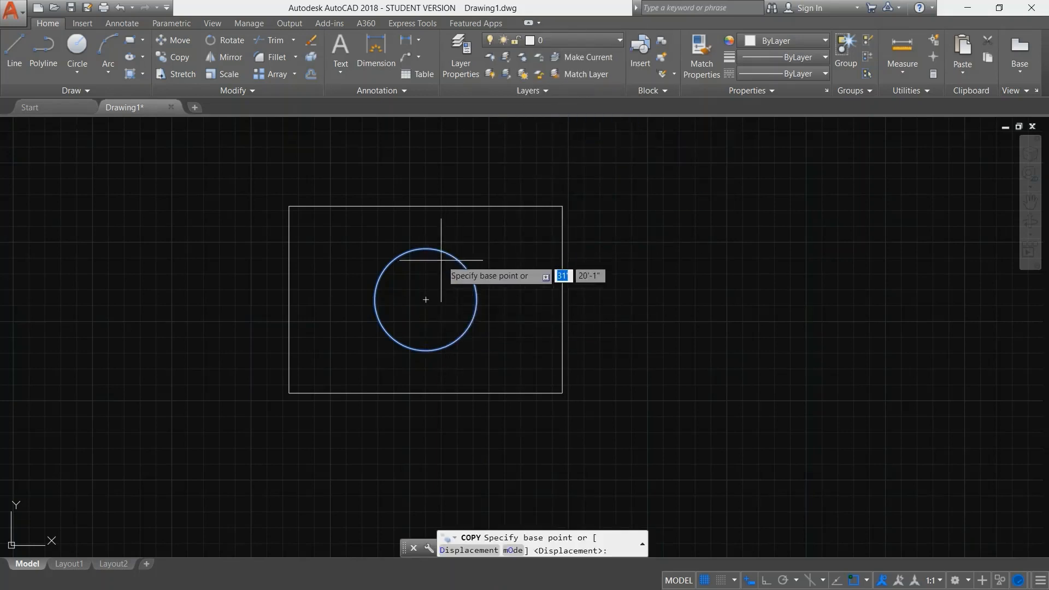
pyautogui.click(425, 300)
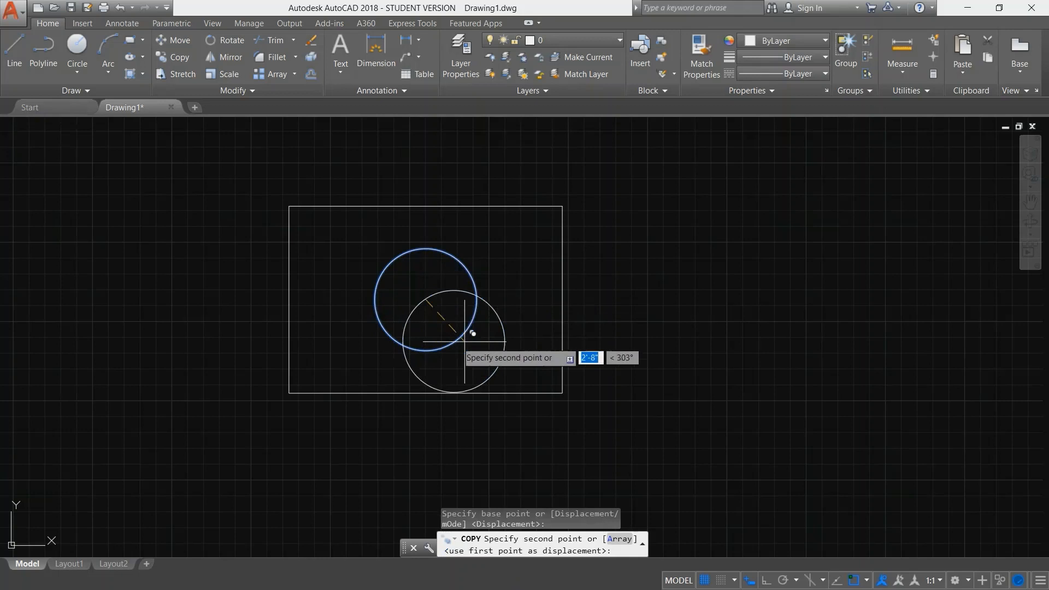
pyautogui.click(562, 205)
pyautogui.click(562, 393)
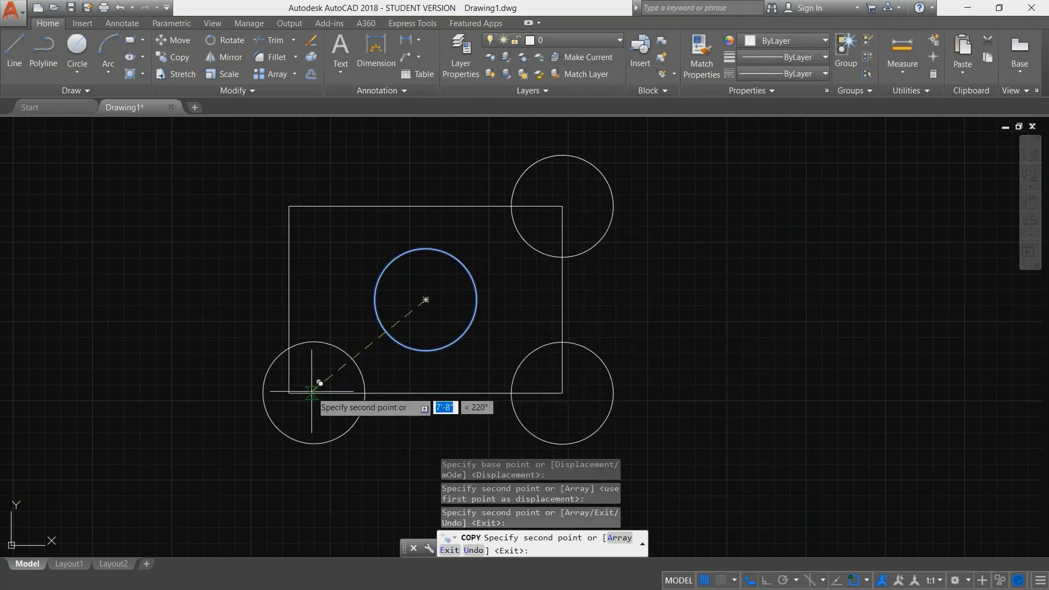
pyautogui.click(289, 393)
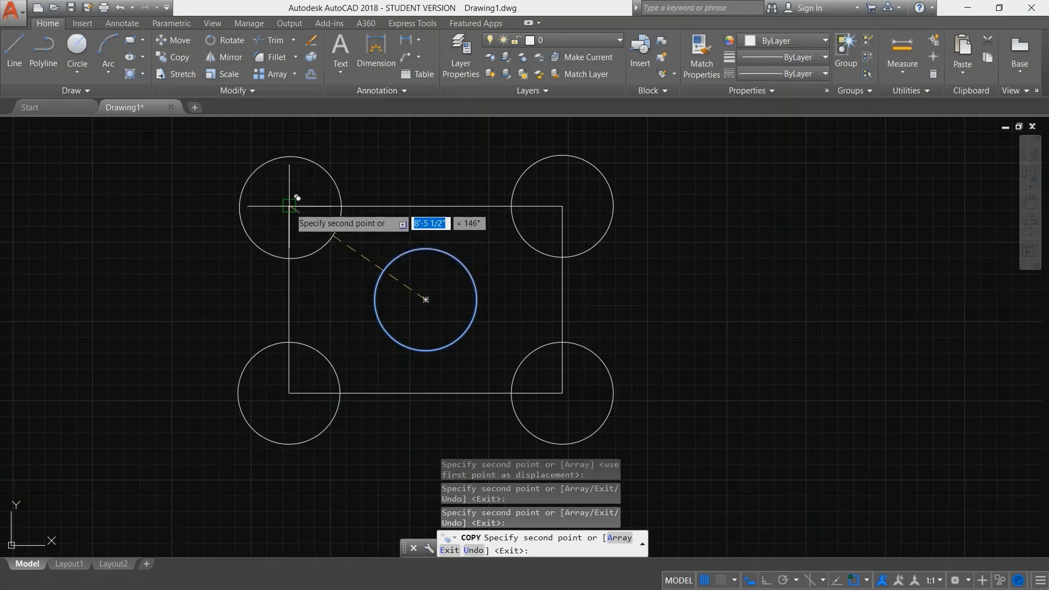
pyautogui.click(289, 206)
pyautogui.press('Escape')
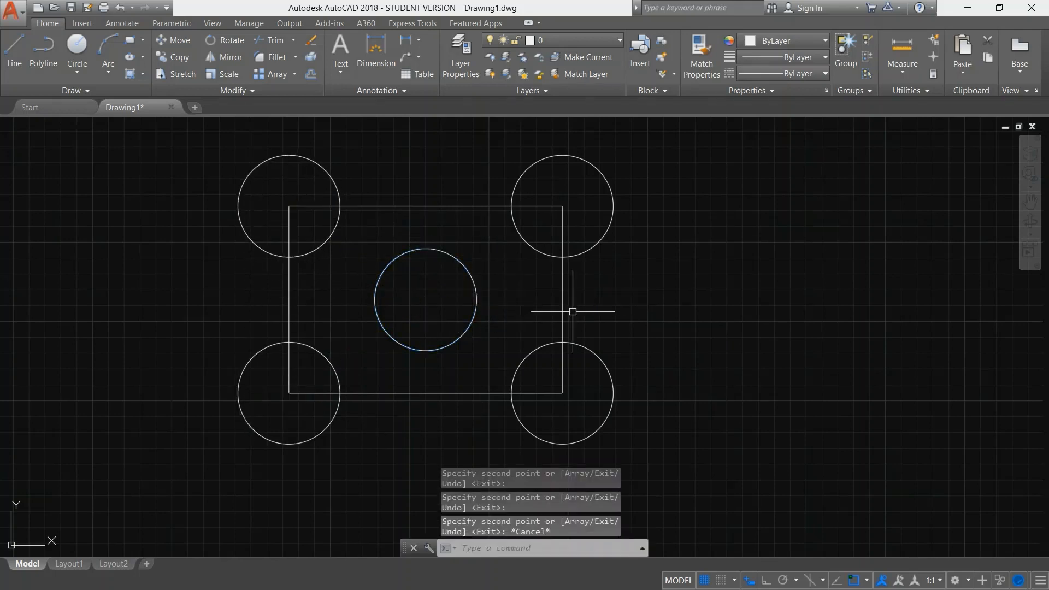
# - Draw a second, separate landscape rectangle to the right of the rectangle with the circles
pyautogui.moveTo(569, 309); pyautogui.dragTo(673, 308, button='middle')
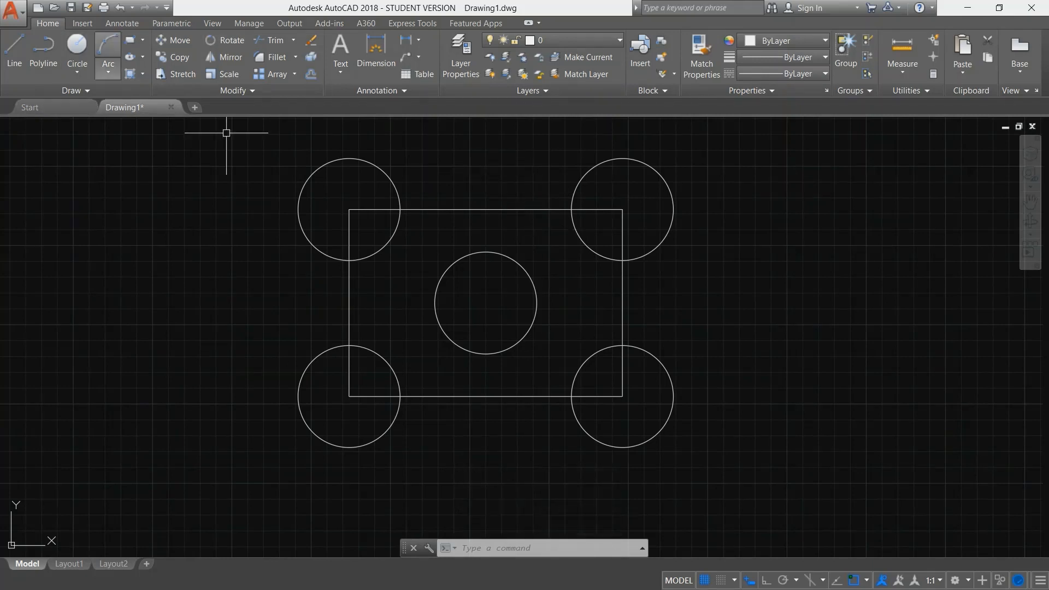
pyautogui.write('rec')
pyautogui.press('Return')
pyautogui.scroll(-2, 82, 232)
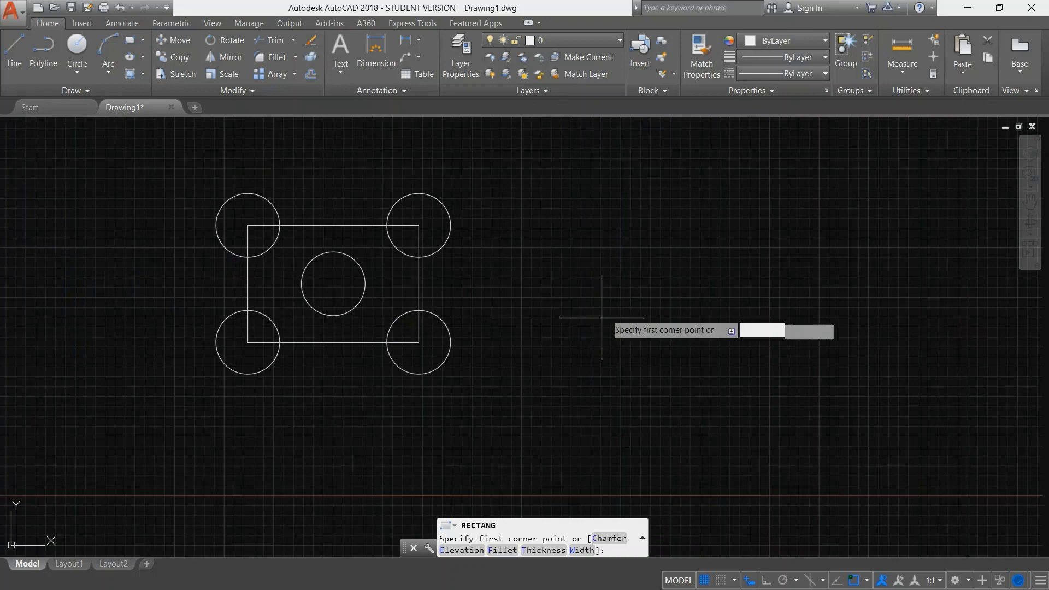
pyautogui.click(557, 237)
pyautogui.click(711, 326)
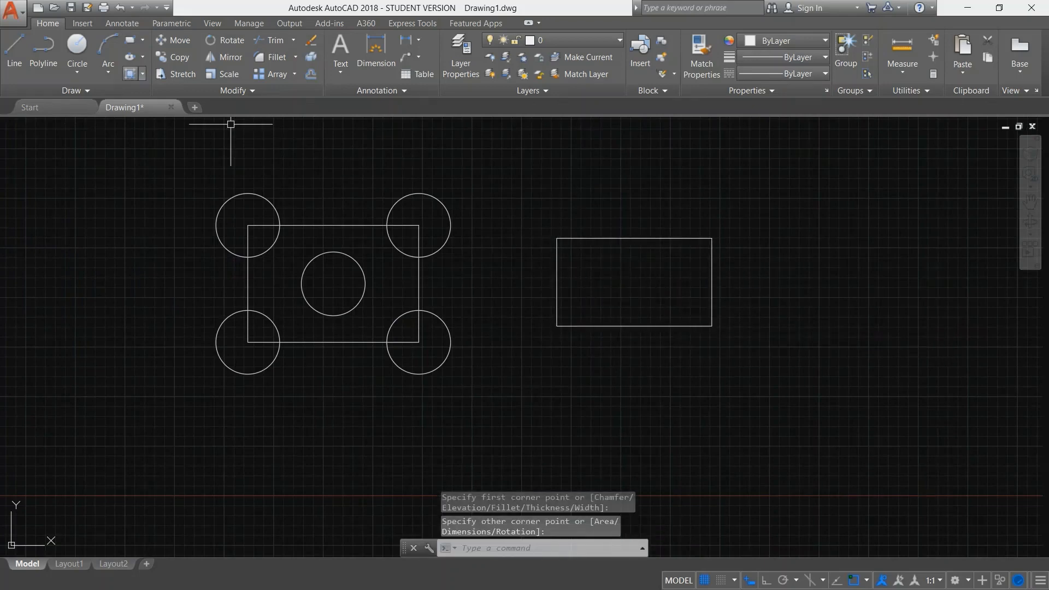
pyautogui.press('Escape')
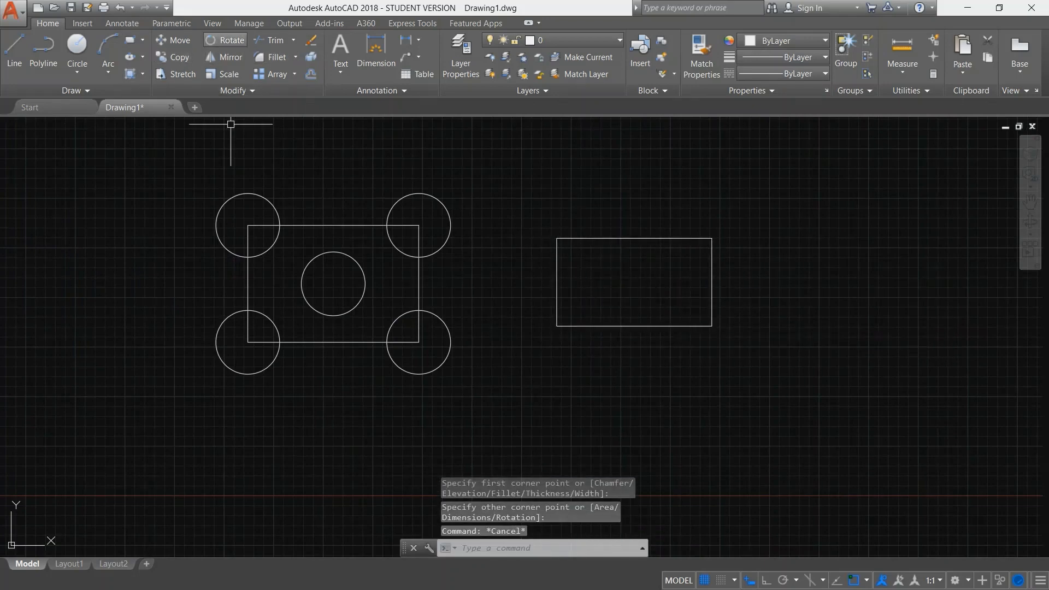
# - Rotate the second rectangle by 45 degrees about its lower-left corner
pyautogui.click(512, 205)
pyautogui.click(749, 374)
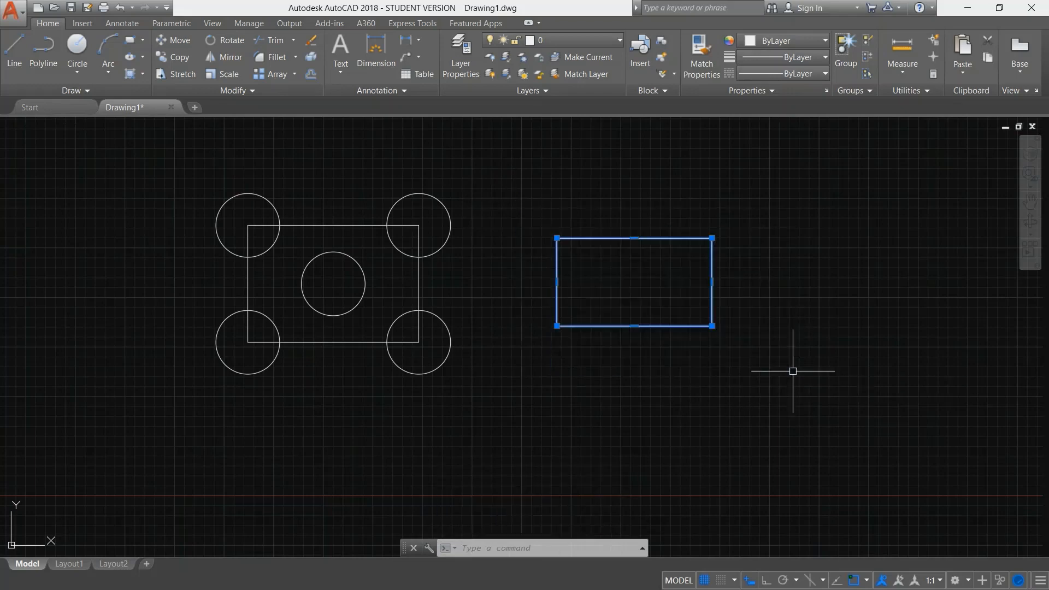
pyautogui.rightClick(754, 272)
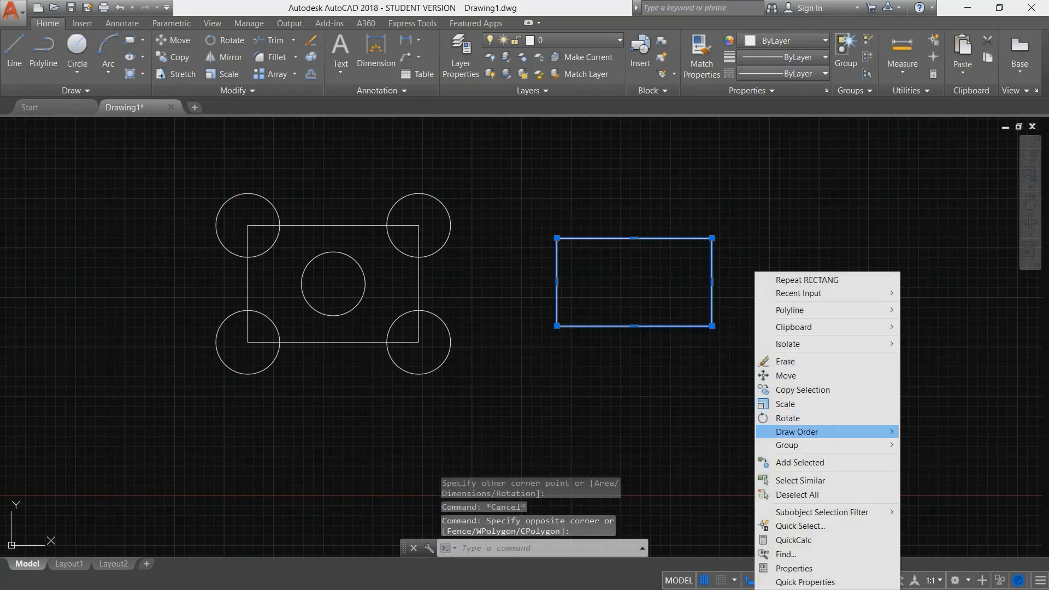
pyautogui.click(787, 418)
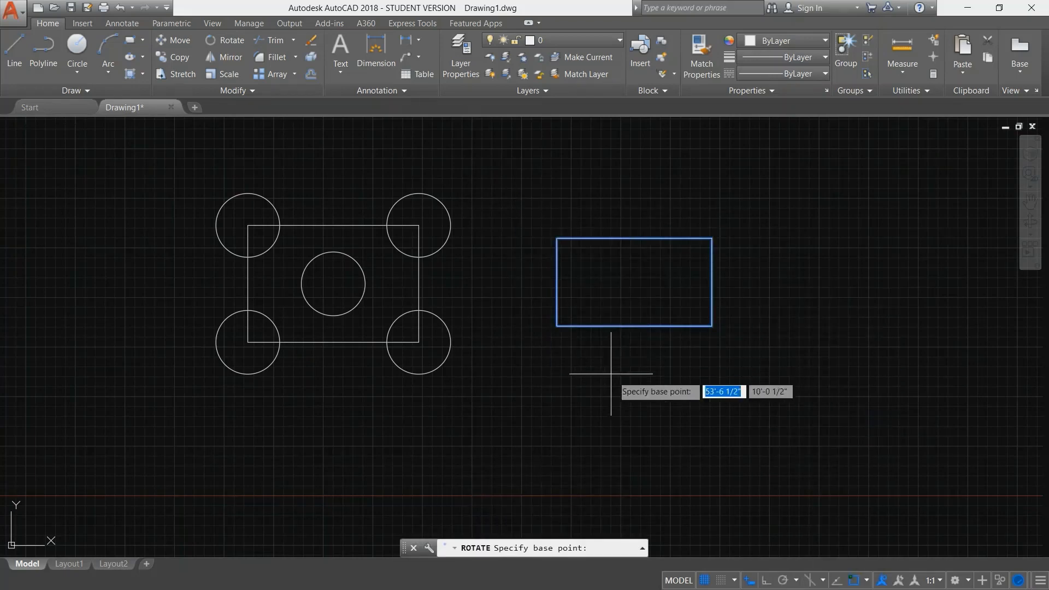
pyautogui.click(557, 325)
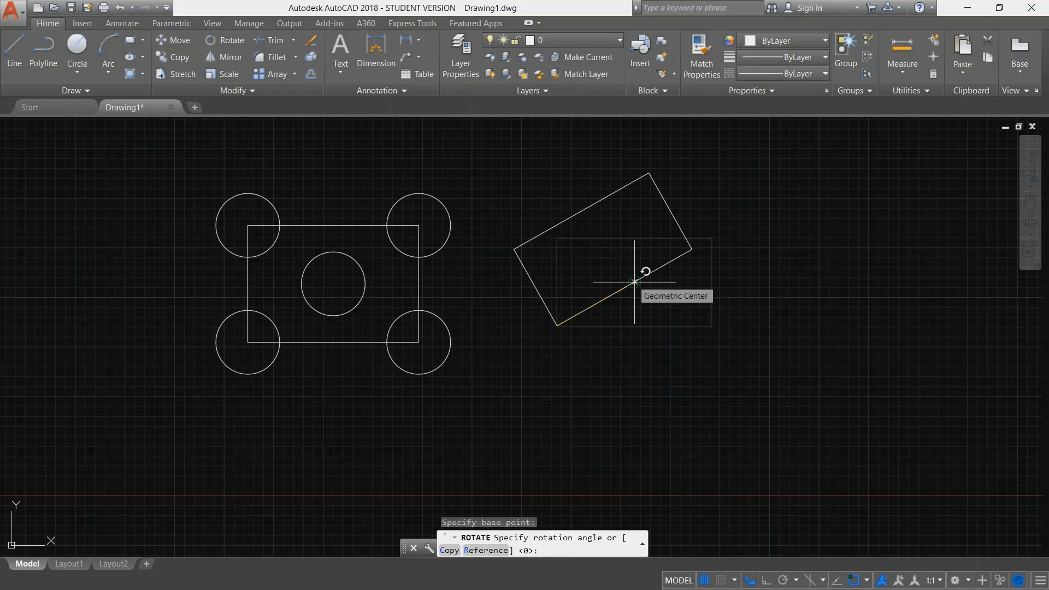
pyautogui.write('45')
pyautogui.press('Return')
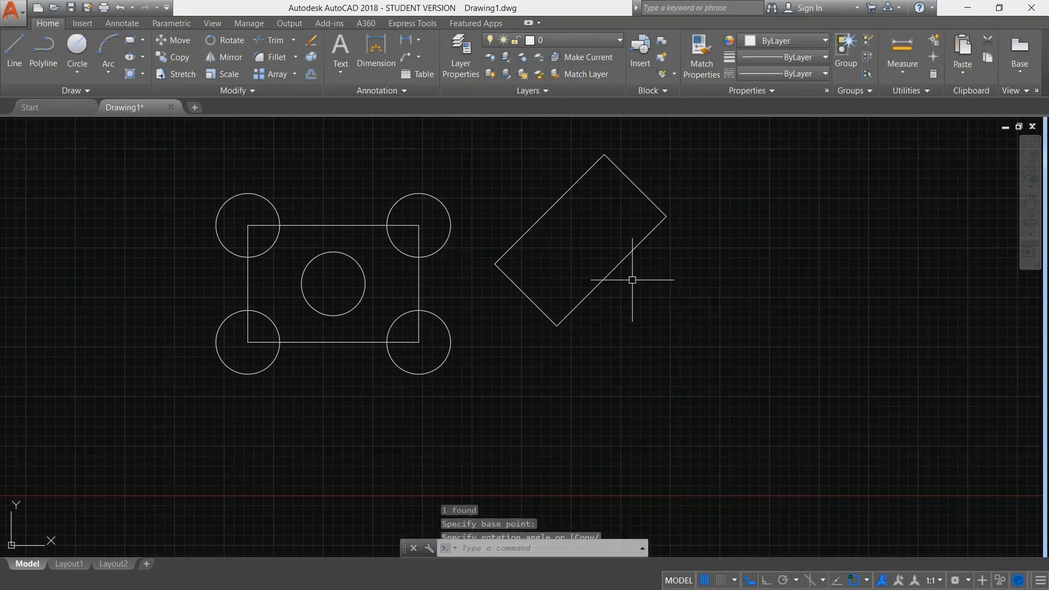
pyautogui.press('Escape')
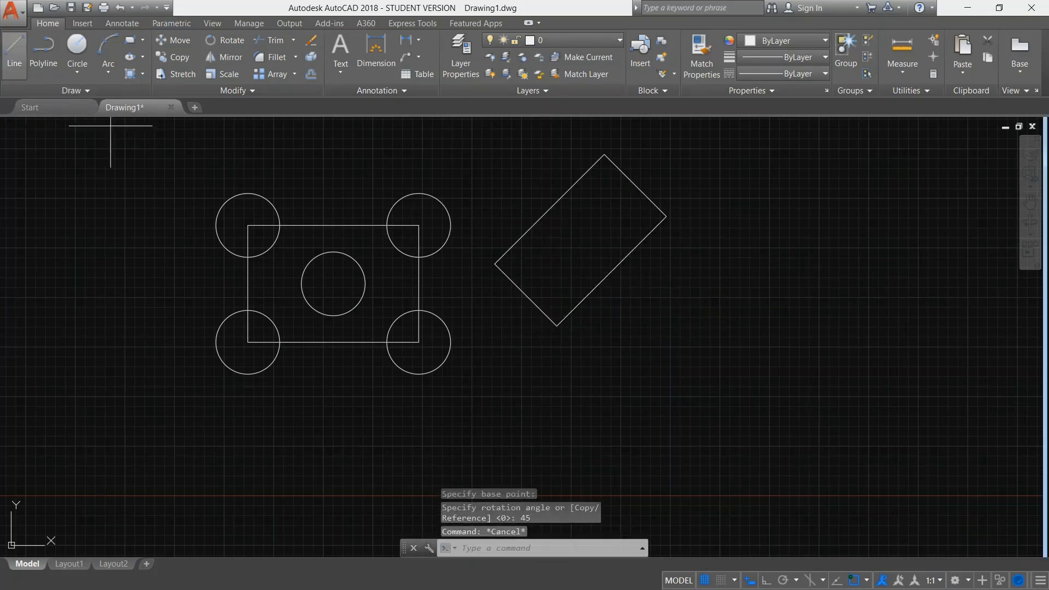
# - Draw a trial baseline rightward from the rotated rectangle's lowest corner and erase it
pyautogui.click(14, 54)
pyautogui.click(557, 325)
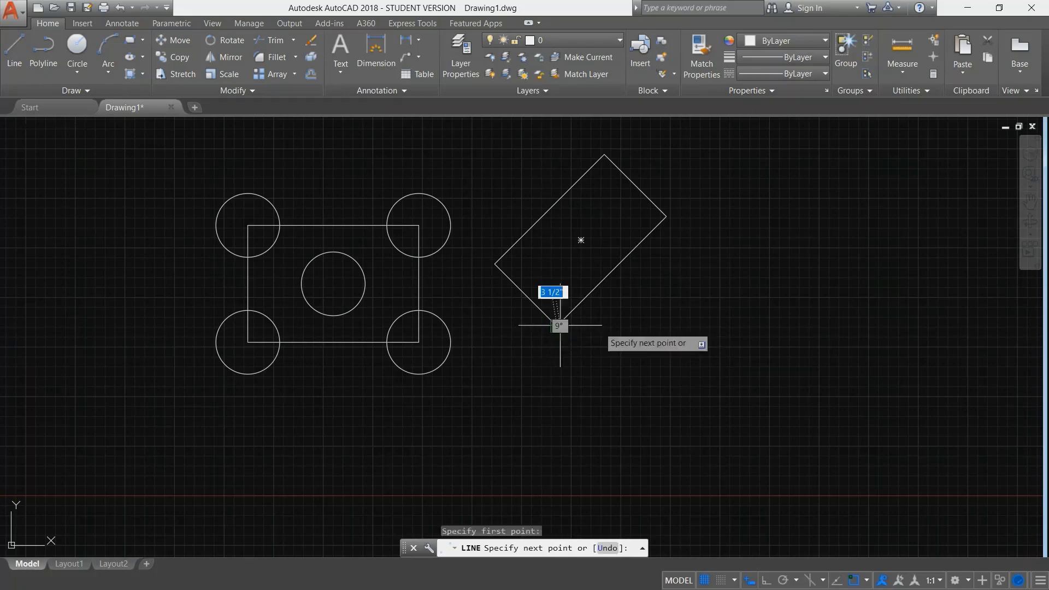
pyautogui.click(721, 328)
pyautogui.press('Escape')
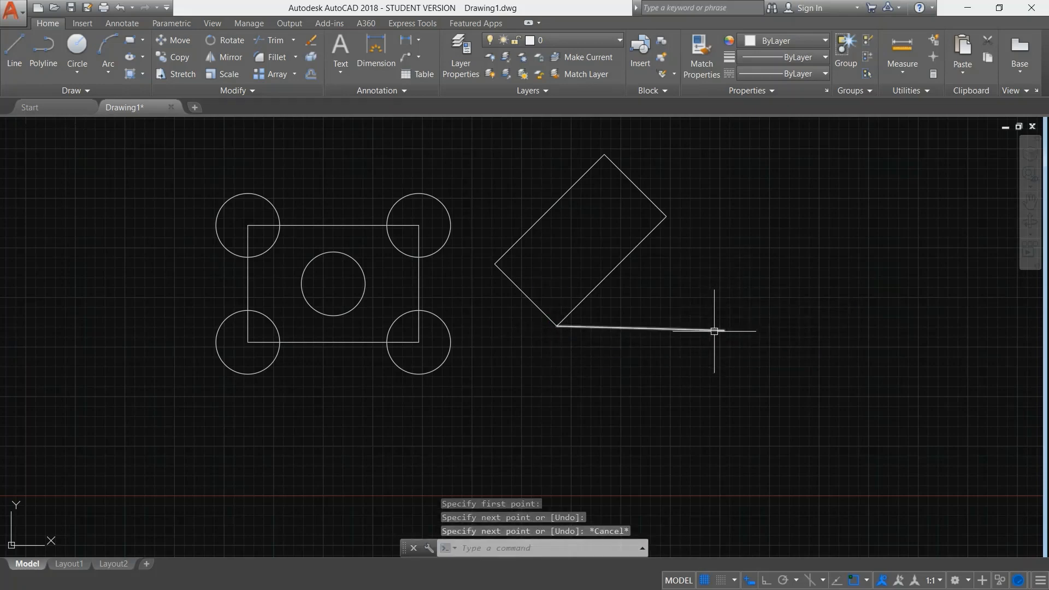
pyautogui.click(714, 330)
pyautogui.press('Delete')
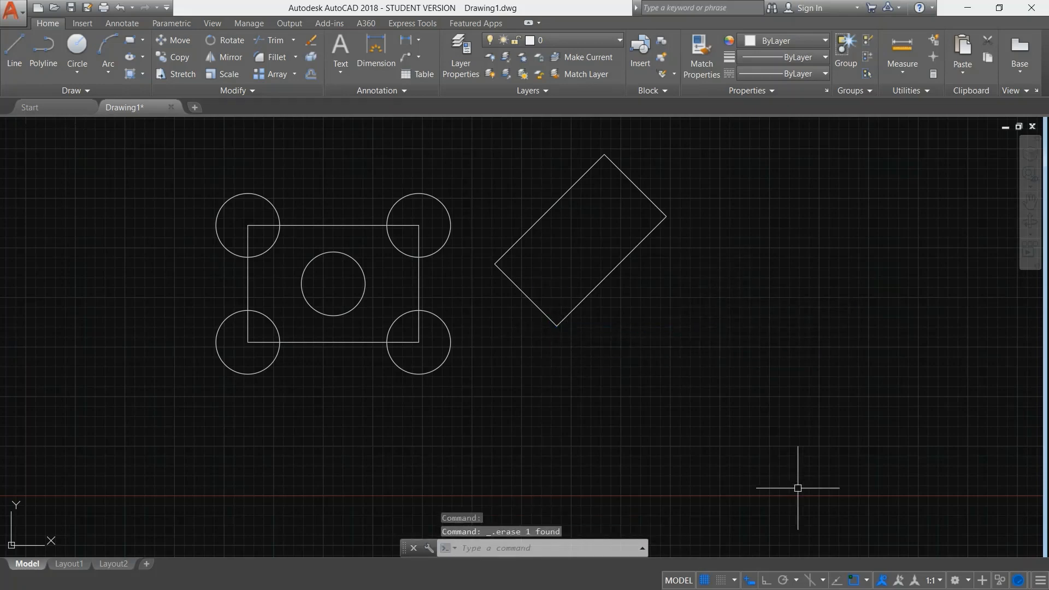
# - Turn on Ortho mode and draw a horizontal line rightward from the rotated rectangle's lowest corner
pyautogui.click(767, 580)
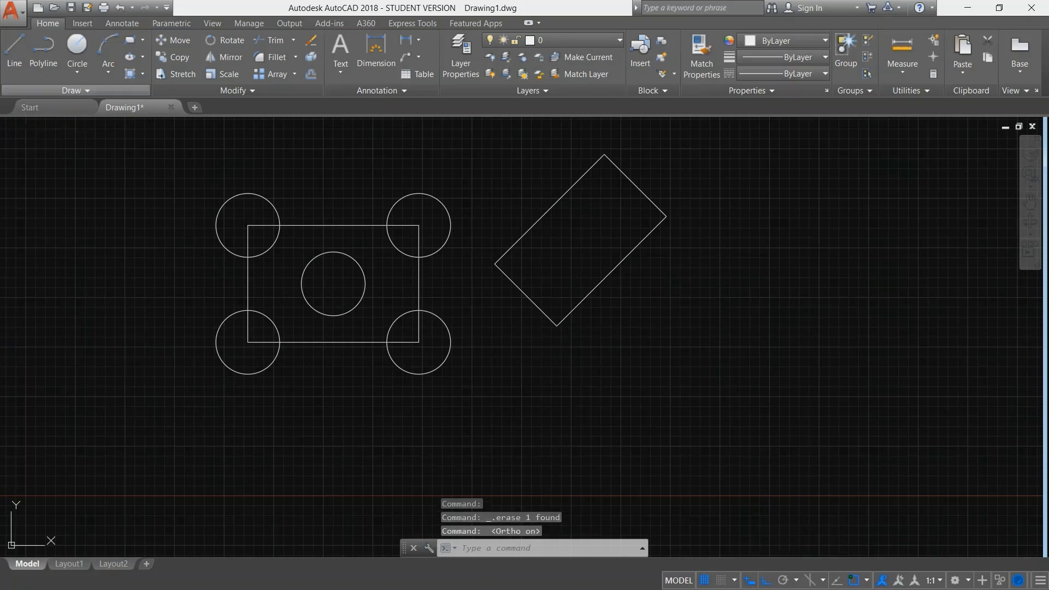
pyautogui.click(14, 55)
pyautogui.click(556, 326)
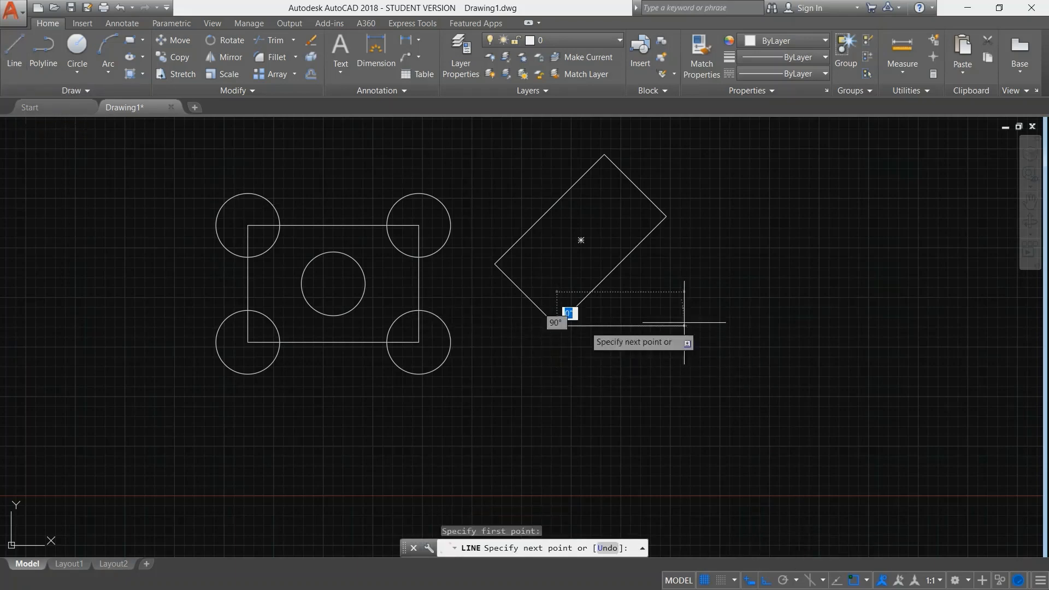
pyautogui.click(708, 325)
pyautogui.press('Escape')
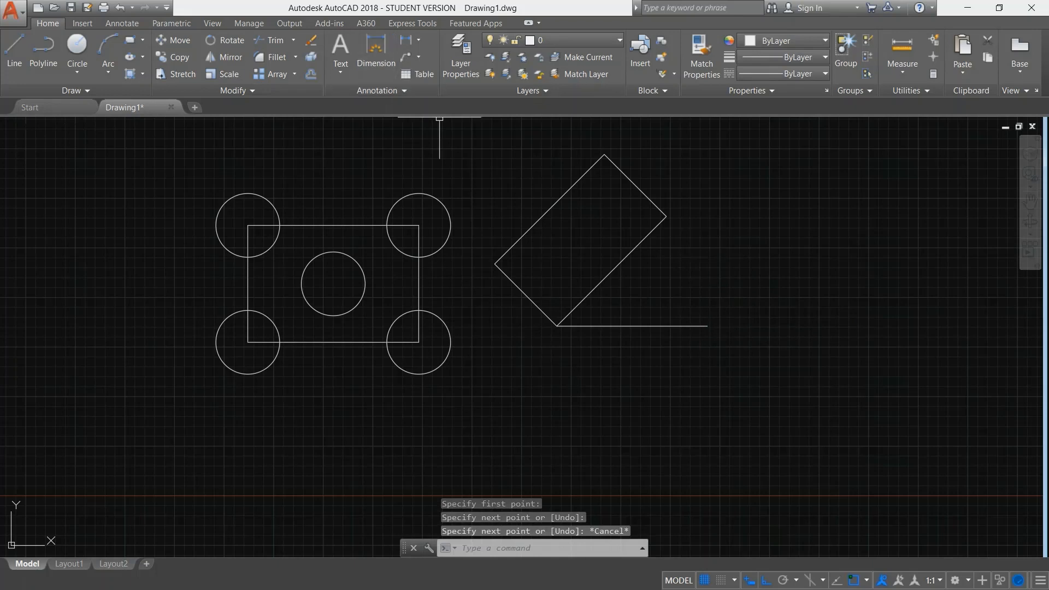
# - Add an angular dimension between the rotated rectangle's lower-right side and the horizontal baseline
pyautogui.click(418, 40)
pyautogui.click(437, 116)
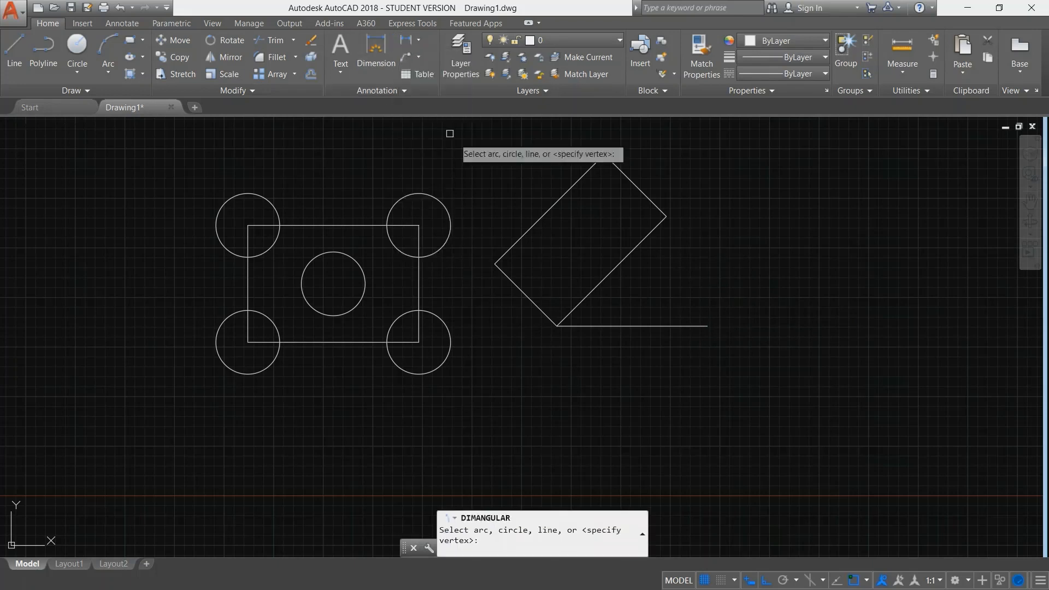
pyautogui.click(612, 271)
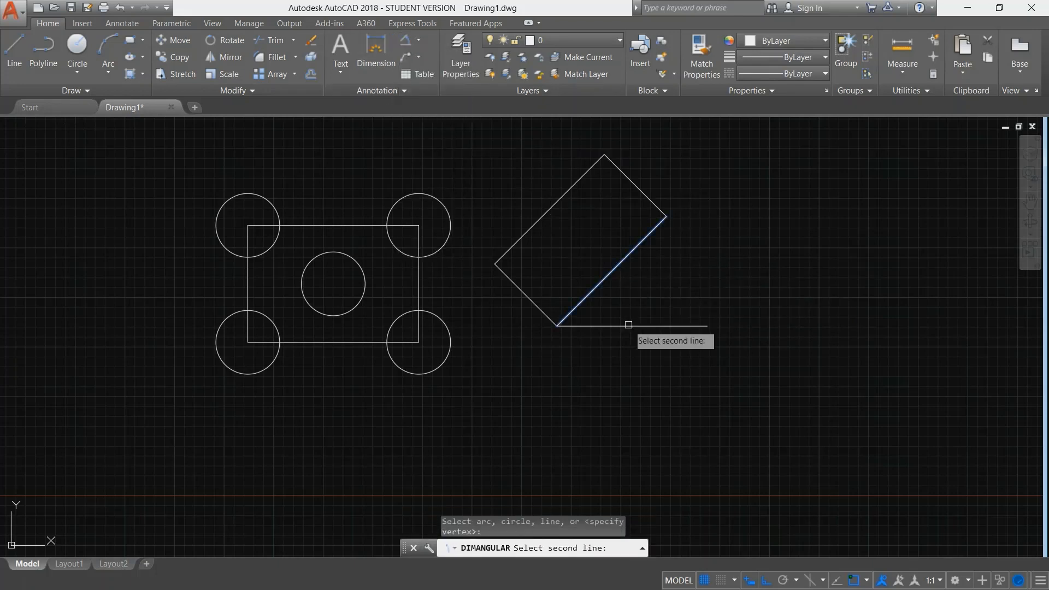
pyautogui.click(628, 325)
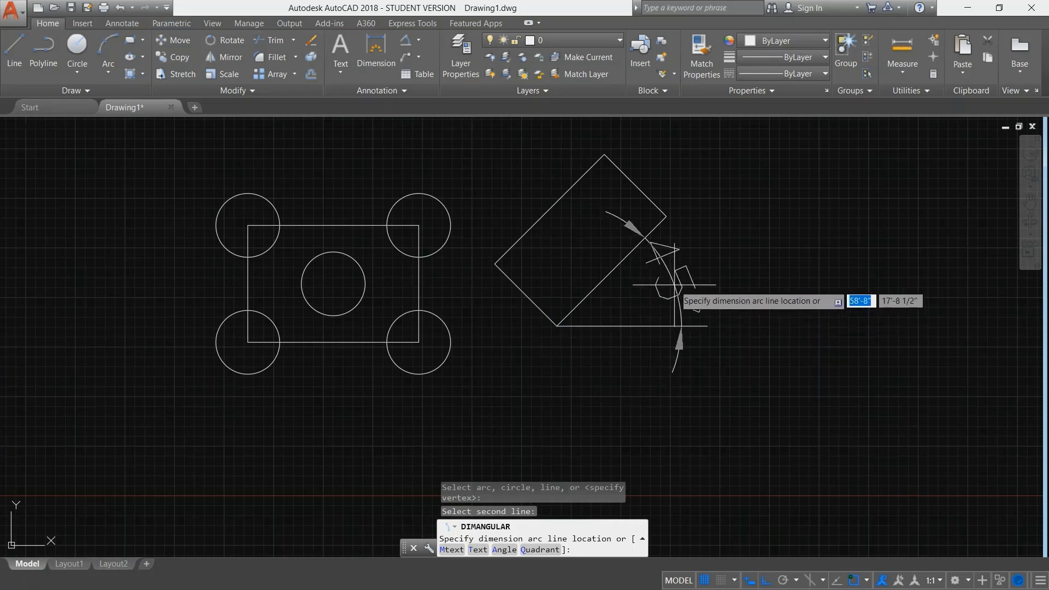
pyautogui.click(673, 284)
pyautogui.press('Escape')
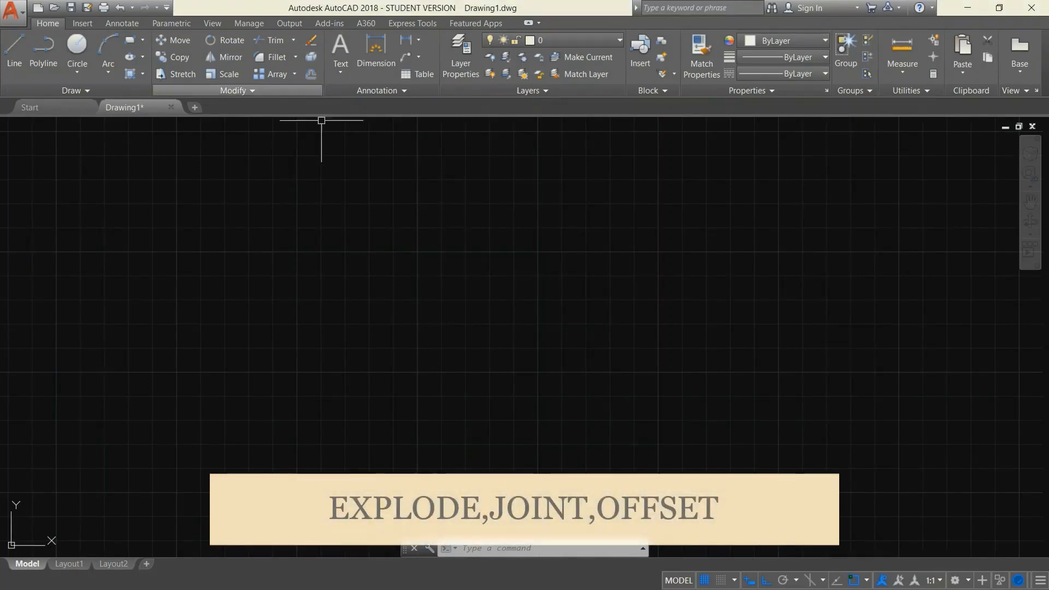
# - Draw a landscape rectangle in the empty drawing area and select it once to check that it is a single object
pyautogui.write('rec')
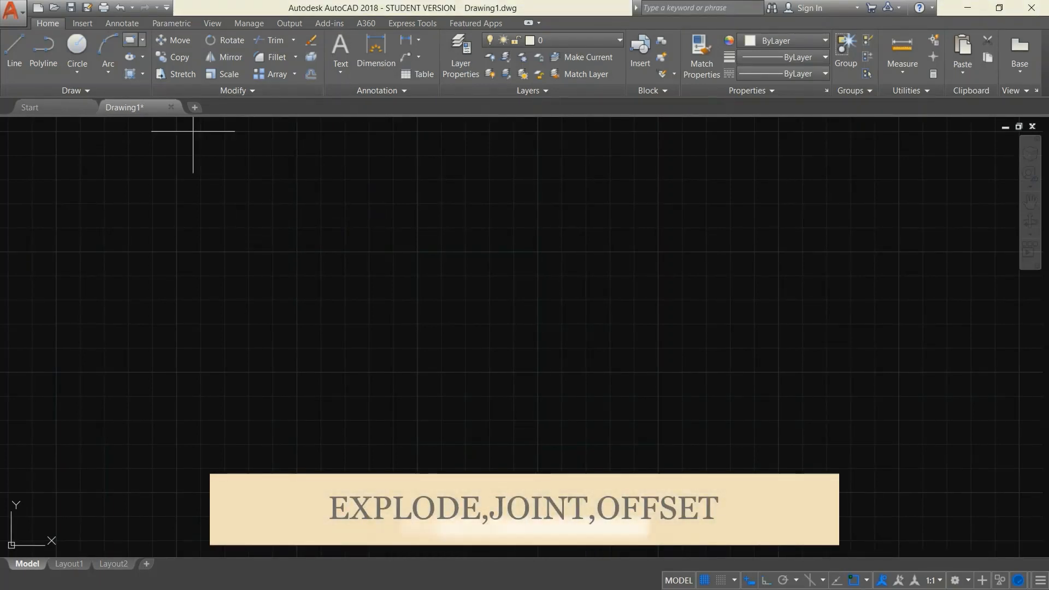
pyautogui.press('Return')
pyautogui.click(330, 217)
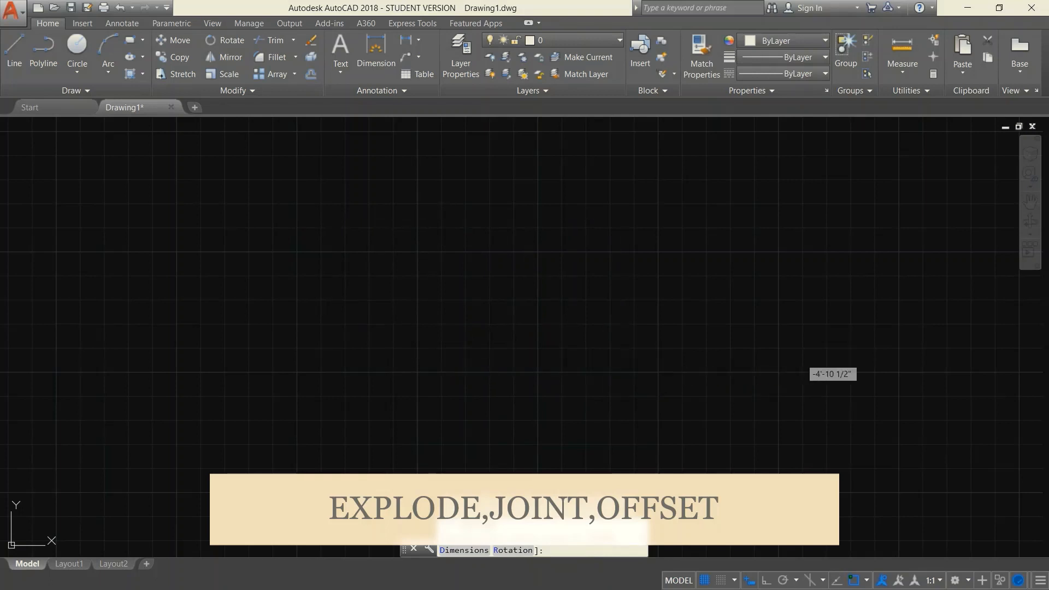
pyautogui.click(623, 359)
pyautogui.scroll(2, 504, 246)
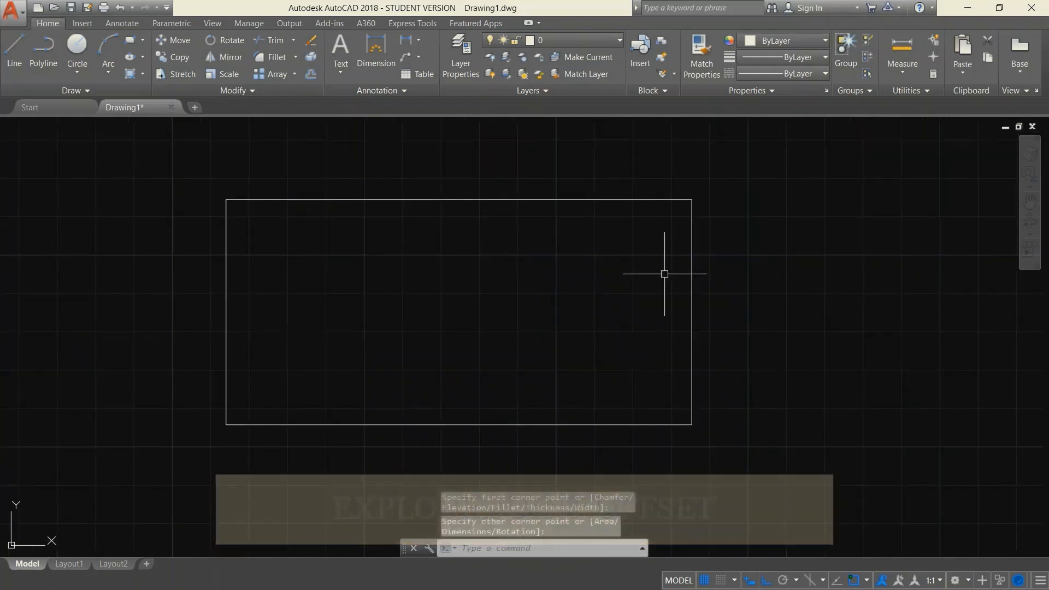
pyautogui.click(691, 296)
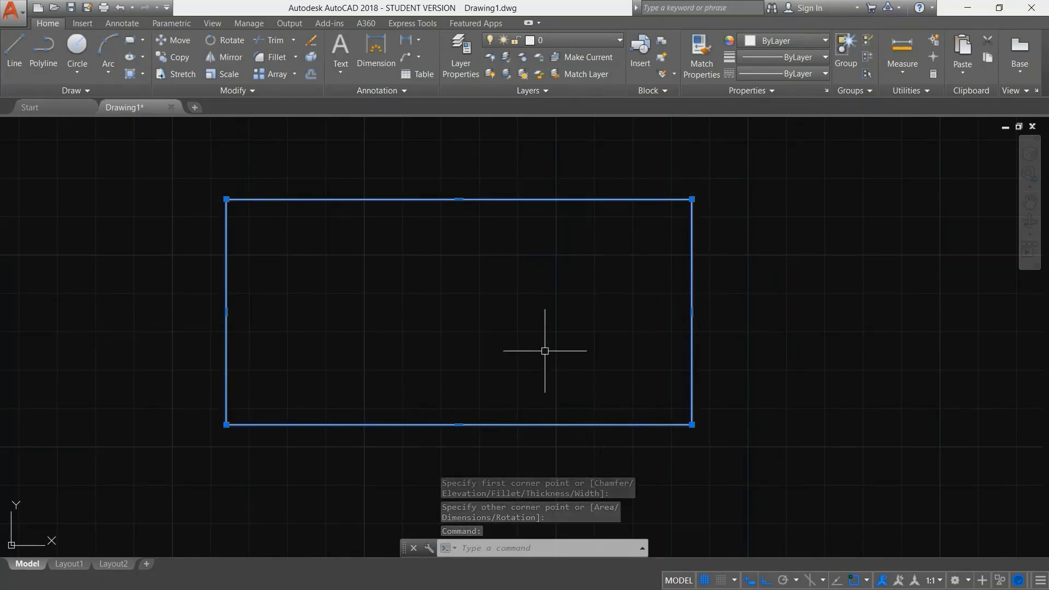
pyautogui.press('Escape')
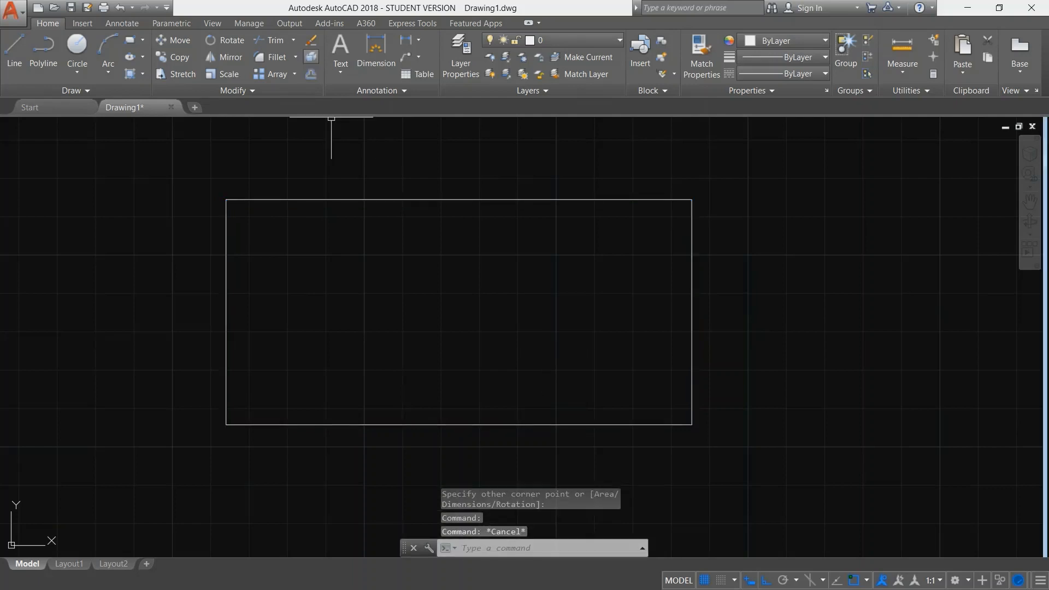
# - Explode the rectangle and select its sides one at a time to check that they are separate lines
pyautogui.click(310, 57)
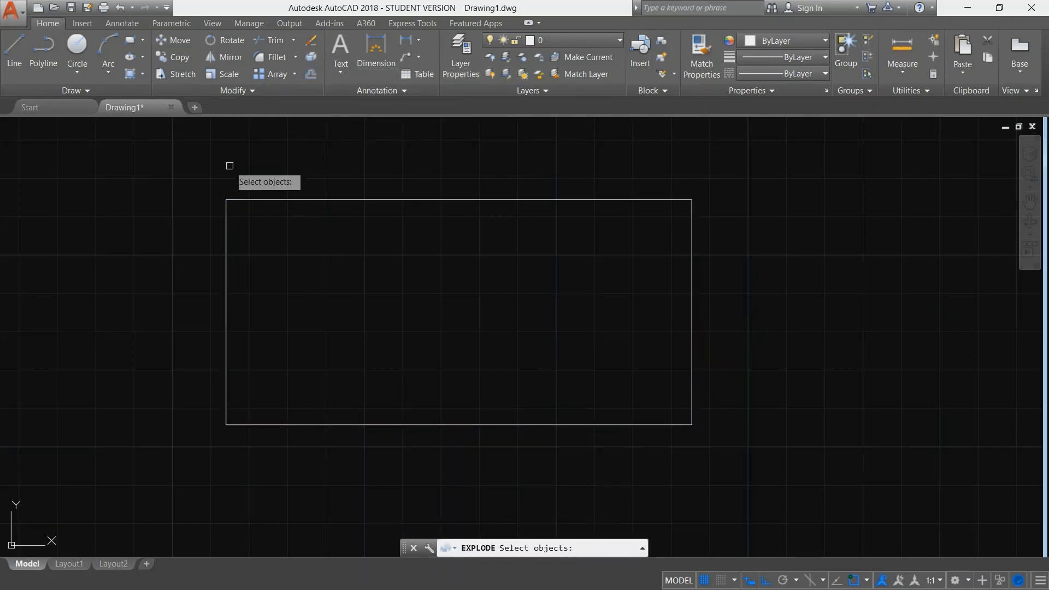
pyautogui.click(190, 160)
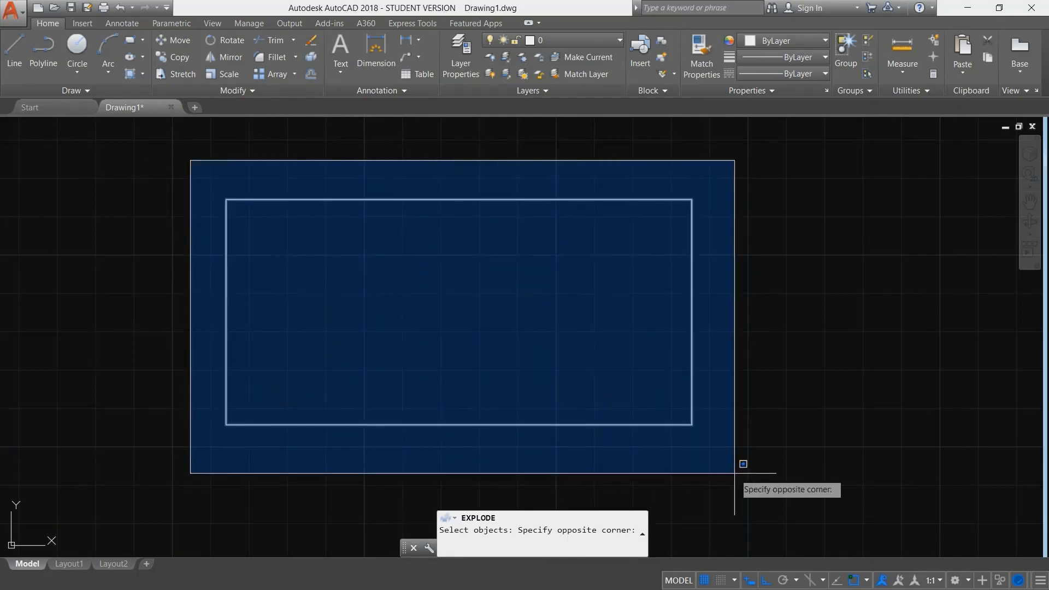
pyautogui.click(737, 474)
pyautogui.press('Return')
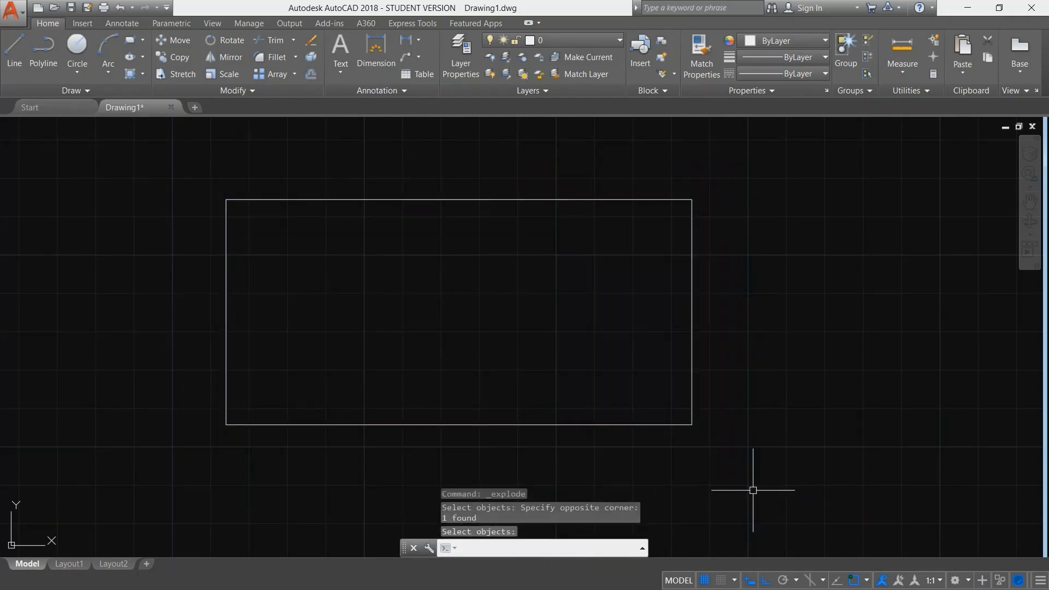
pyautogui.click(694, 316)
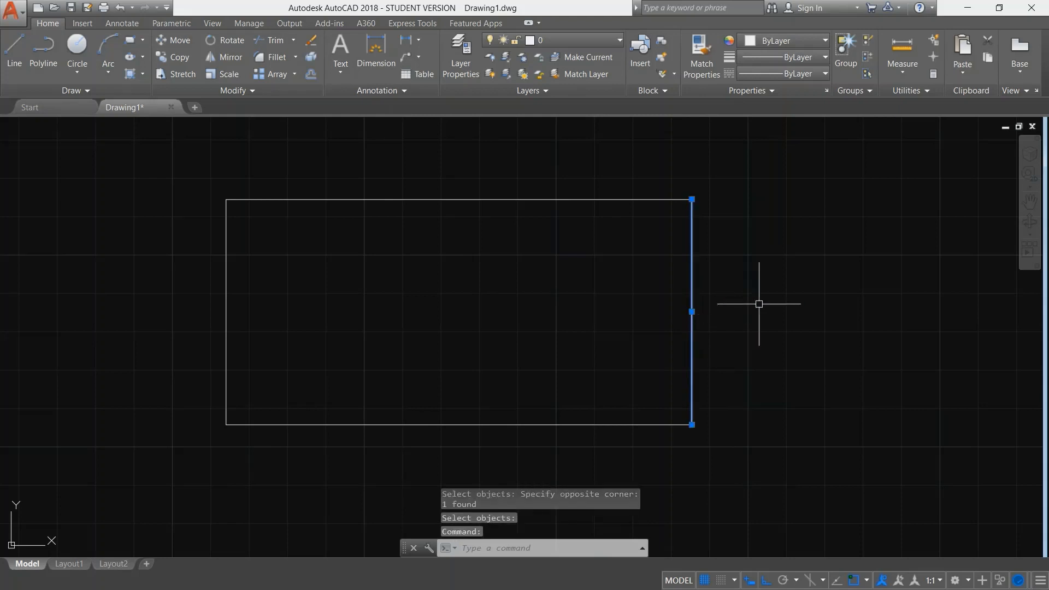
pyautogui.click(603, 200)
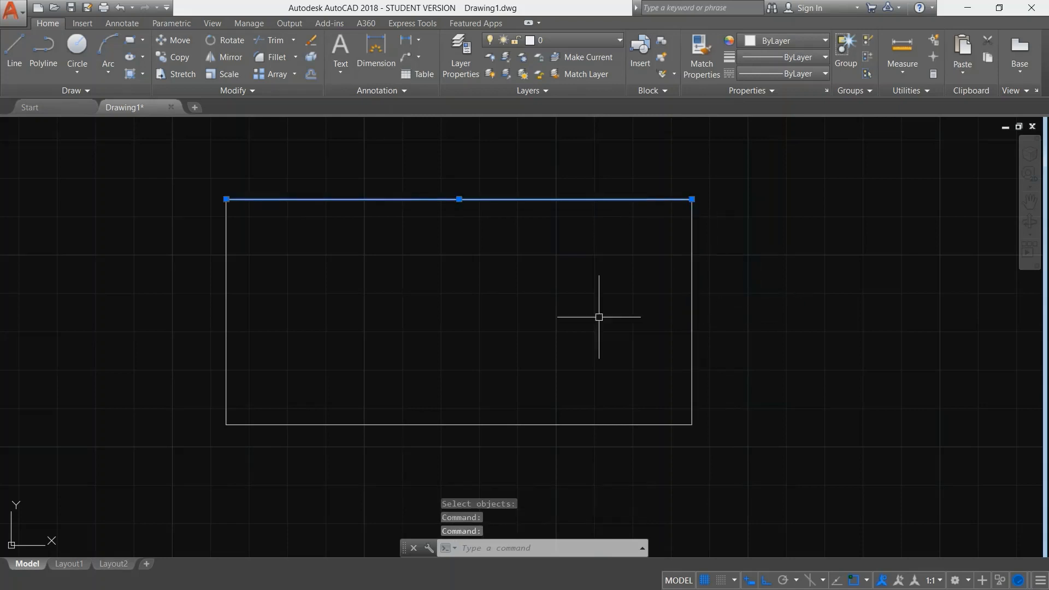
pyautogui.click(591, 425)
pyautogui.click(226, 303)
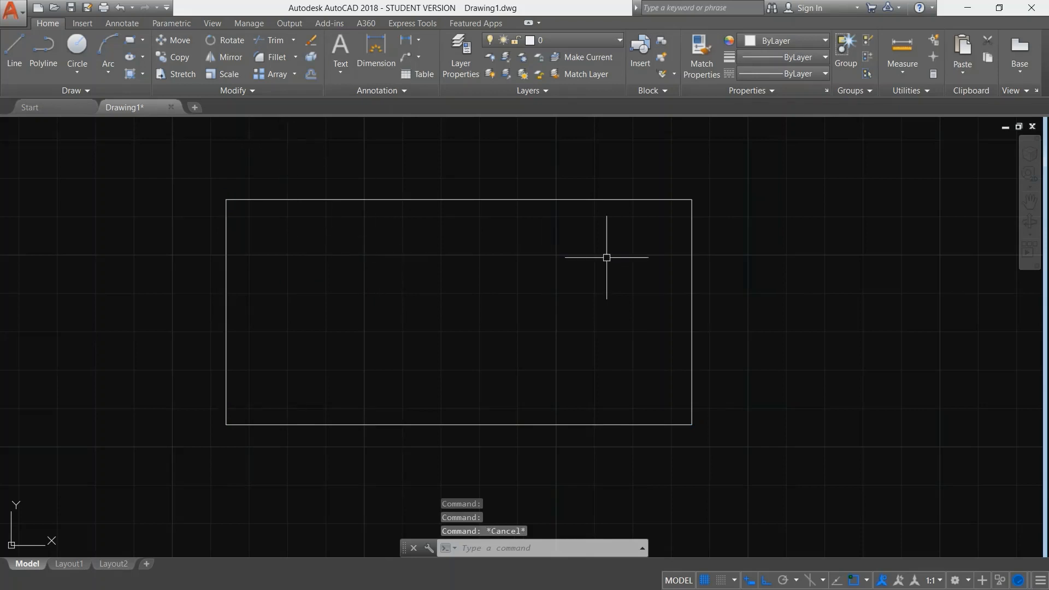
# - Join the rectangle's four separate lines into one polyline and select it to check the result
pyautogui.scroll(-2, 606, 257)
pyautogui.moveTo(605, 257); pyautogui.dragTo(604, 271, button='middle')
pyautogui.scroll(2, 594, 263)
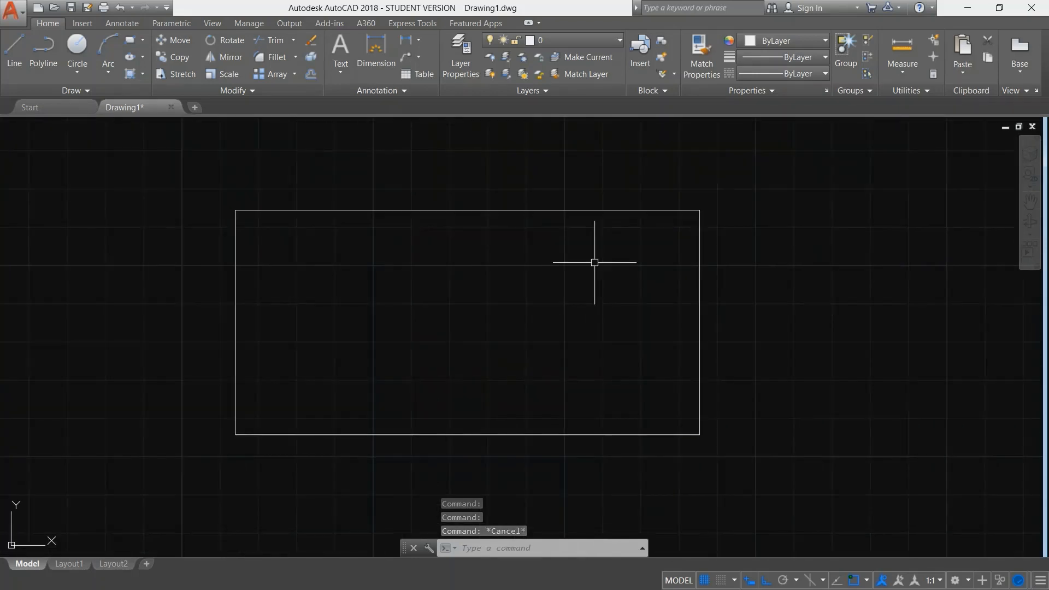
pyautogui.click(236, 90)
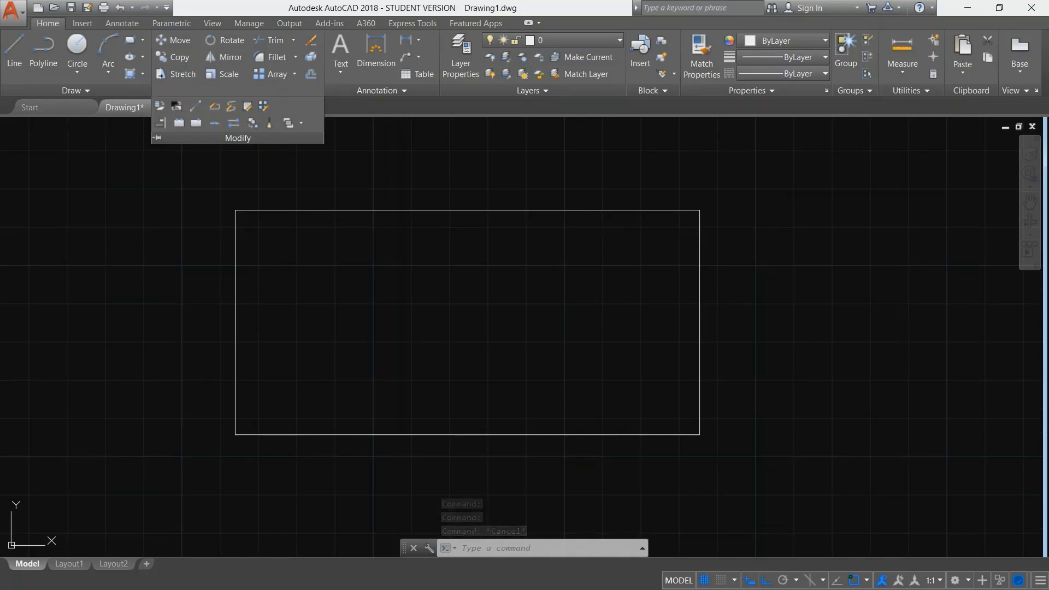
pyautogui.click(215, 122)
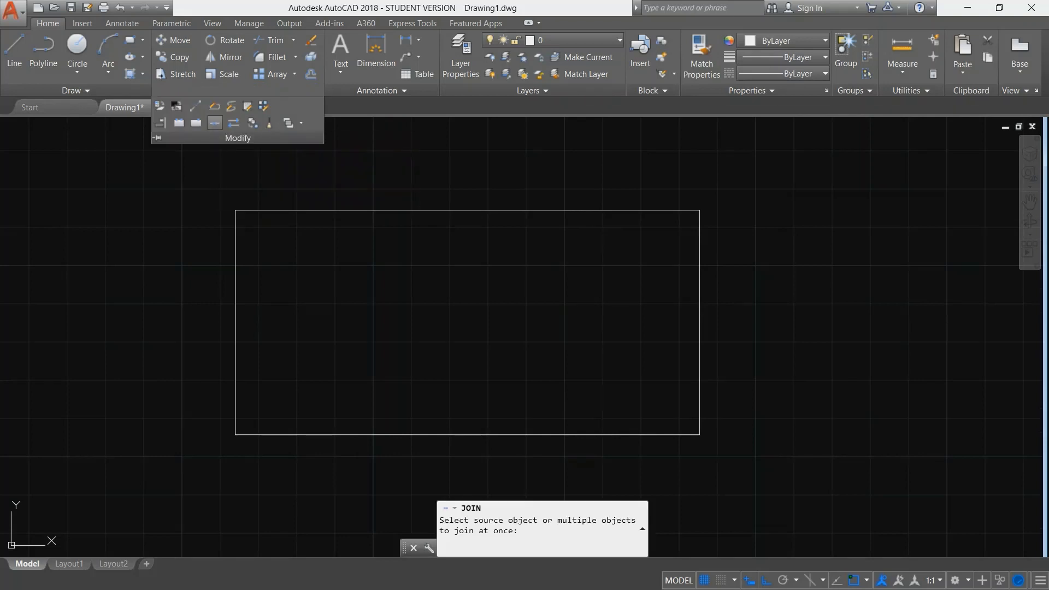
pyautogui.click(210, 182)
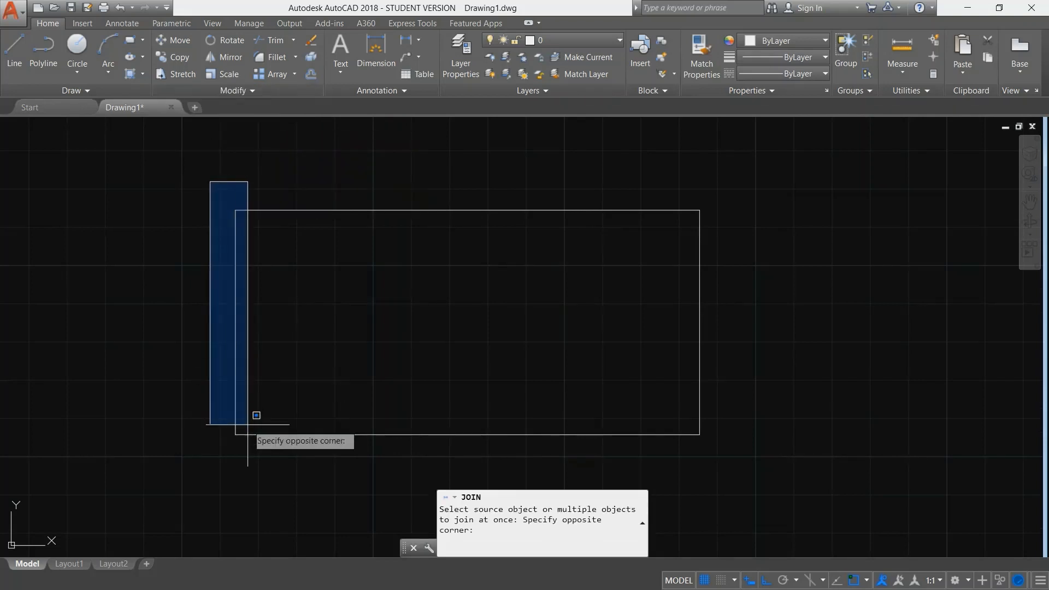
pyautogui.click(772, 462)
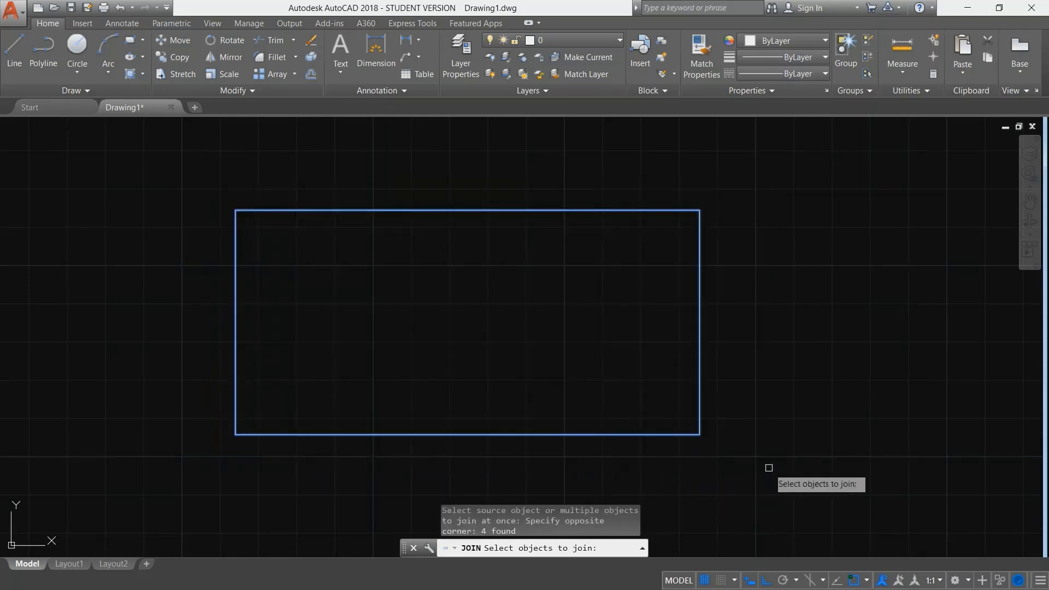
pyautogui.press('Return')
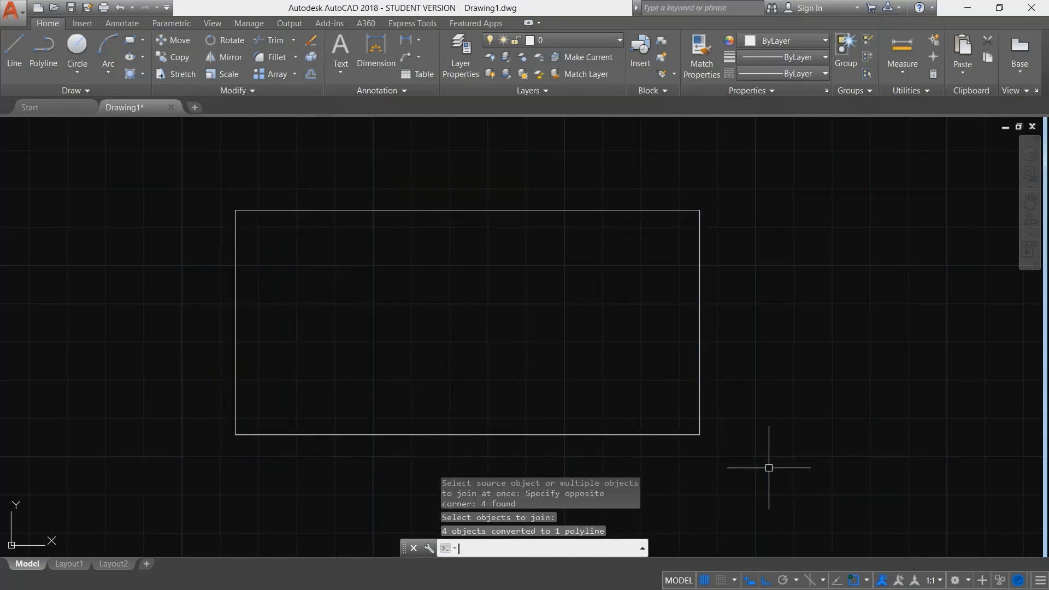
pyautogui.click(701, 348)
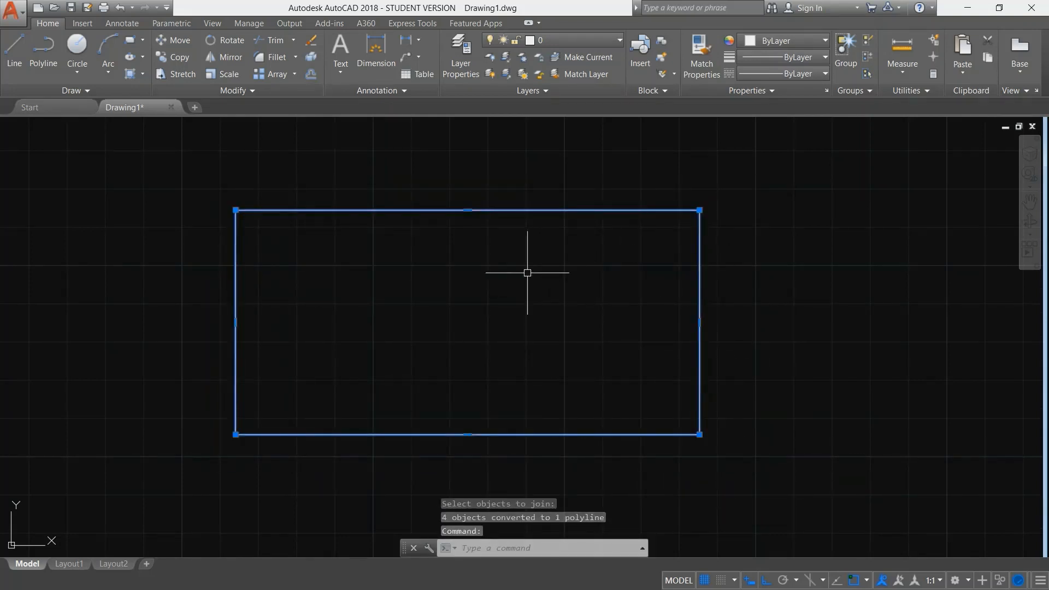
pyautogui.press('Escape')
# - Offset the joined rectangle outward by 1'
pyautogui.scroll(-2, 524, 272)
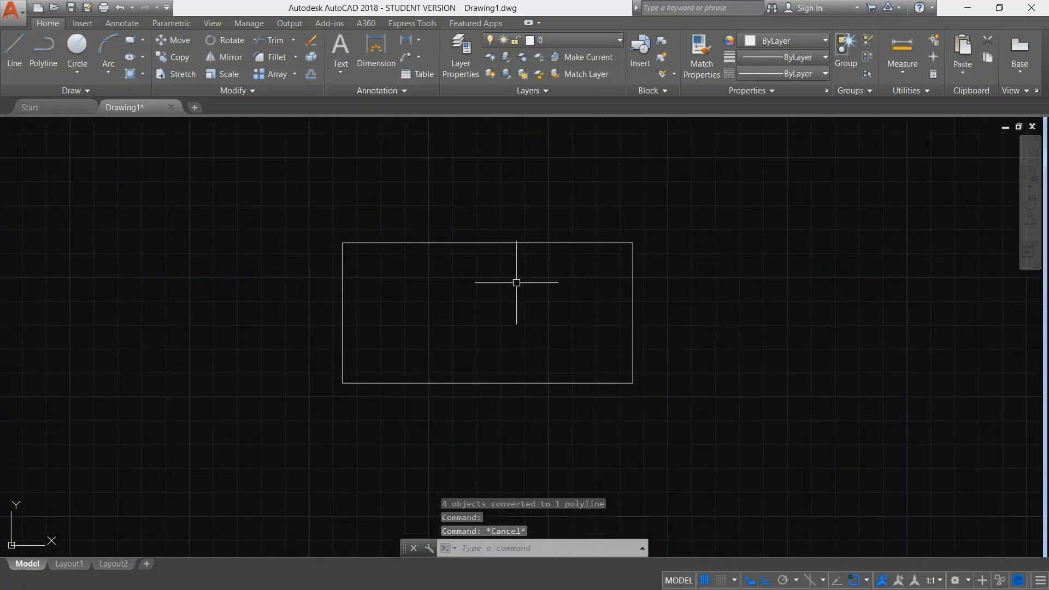
pyautogui.scroll(2, 516, 278)
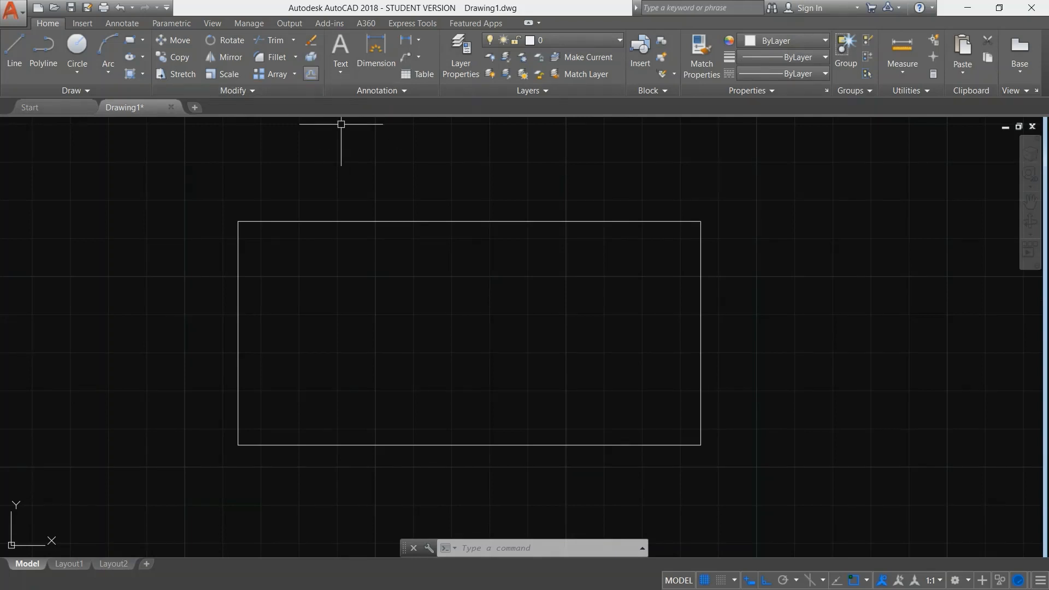
pyautogui.click(311, 74)
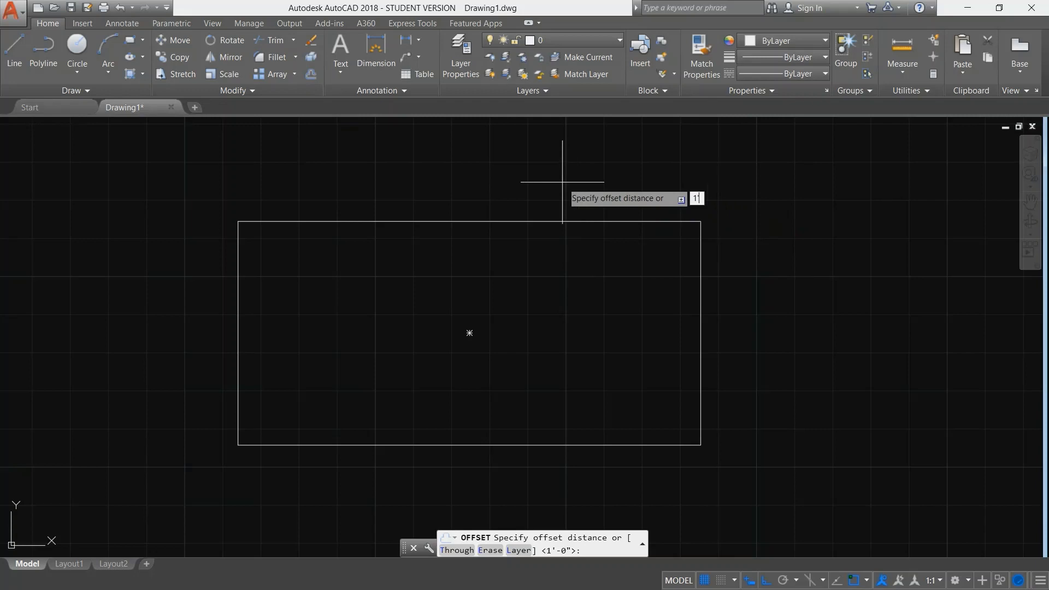
pyautogui.press('Return')
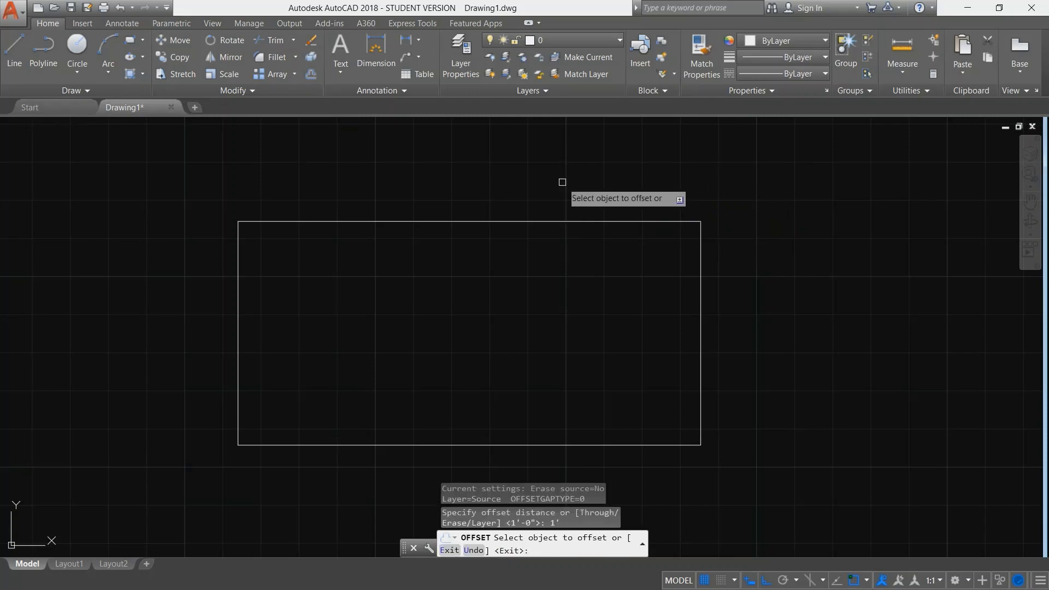
pyautogui.click(584, 221)
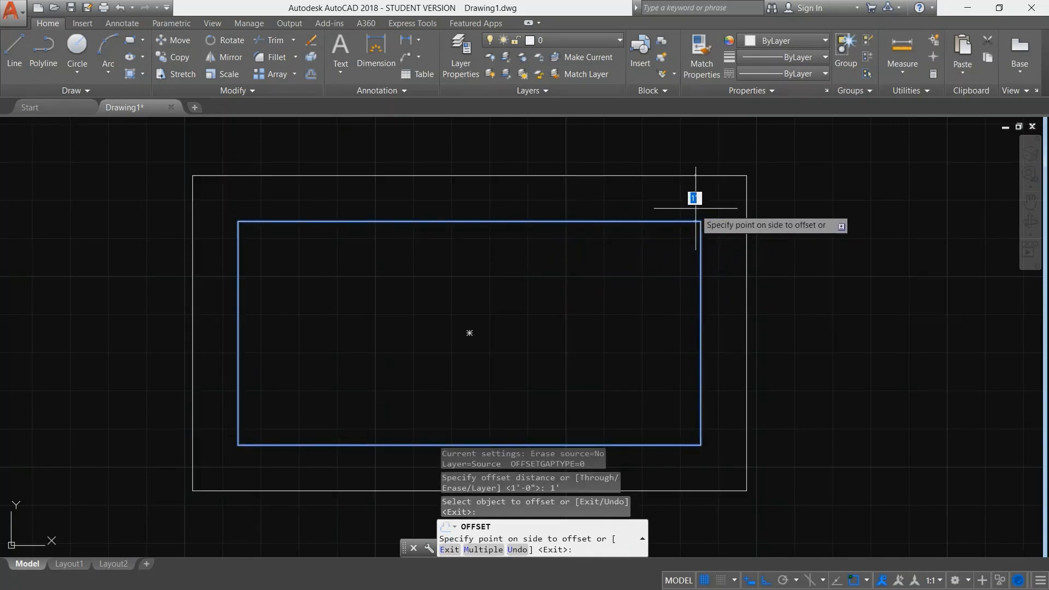
pyautogui.click(764, 203)
# - Add a vertical linear dimension between the top edges of the inner and outer rectangles, placed beyond their right side
pyautogui.scroll(-2, 760, 203)
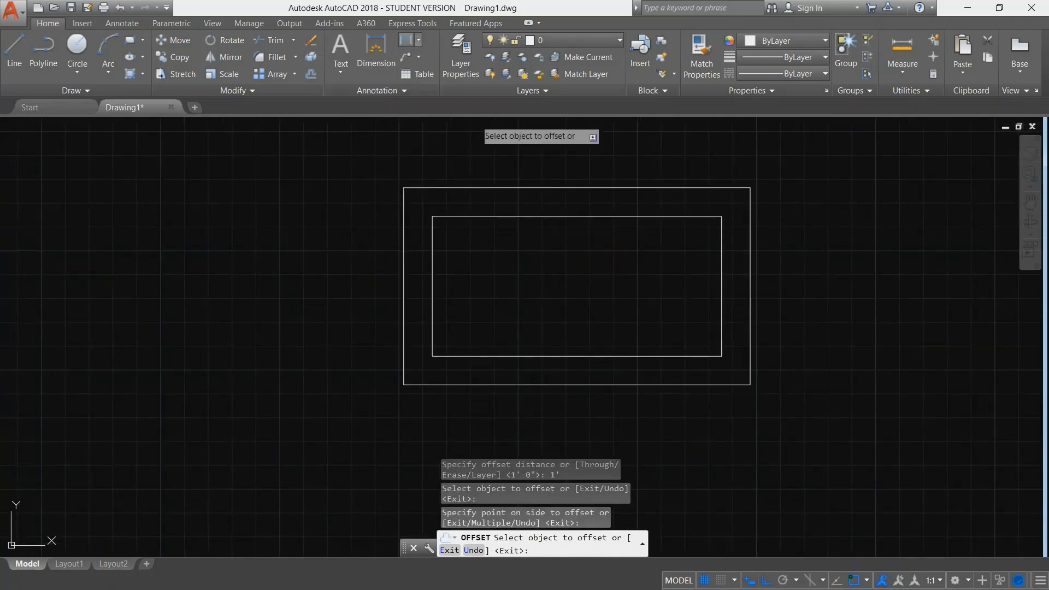
pyautogui.click(405, 40)
pyautogui.click(721, 217)
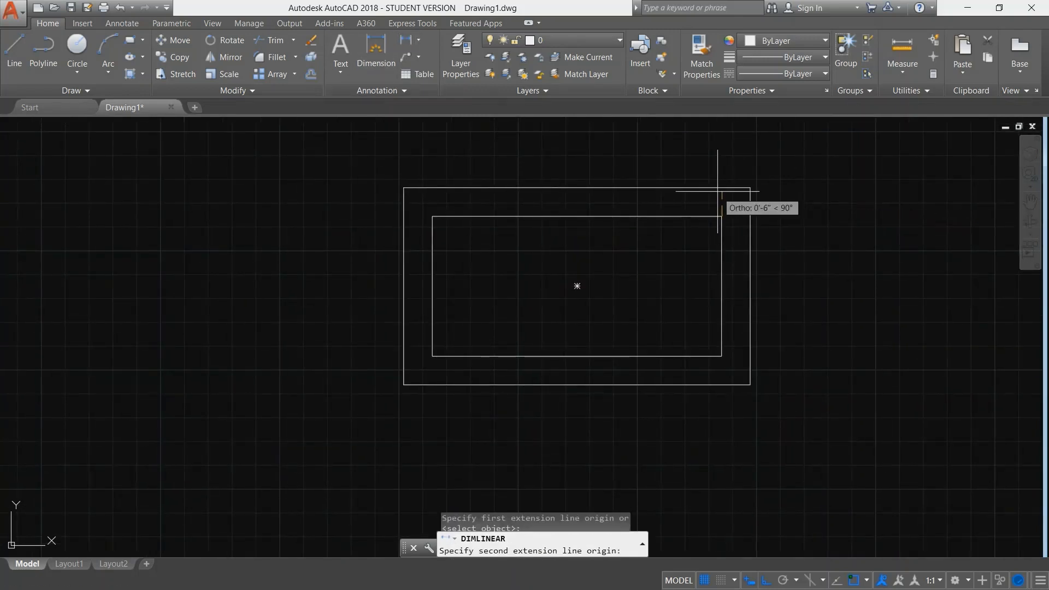
pyautogui.click(721, 187)
pyautogui.click(800, 199)
pyautogui.scroll(-2, 547, 357)
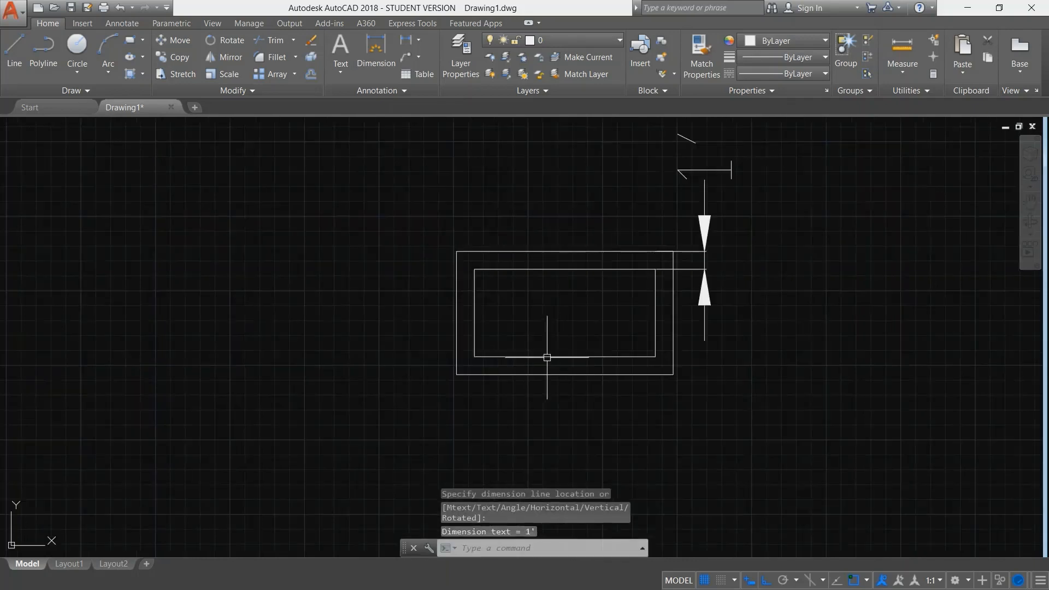
pyautogui.scroll(2, 686, 257)
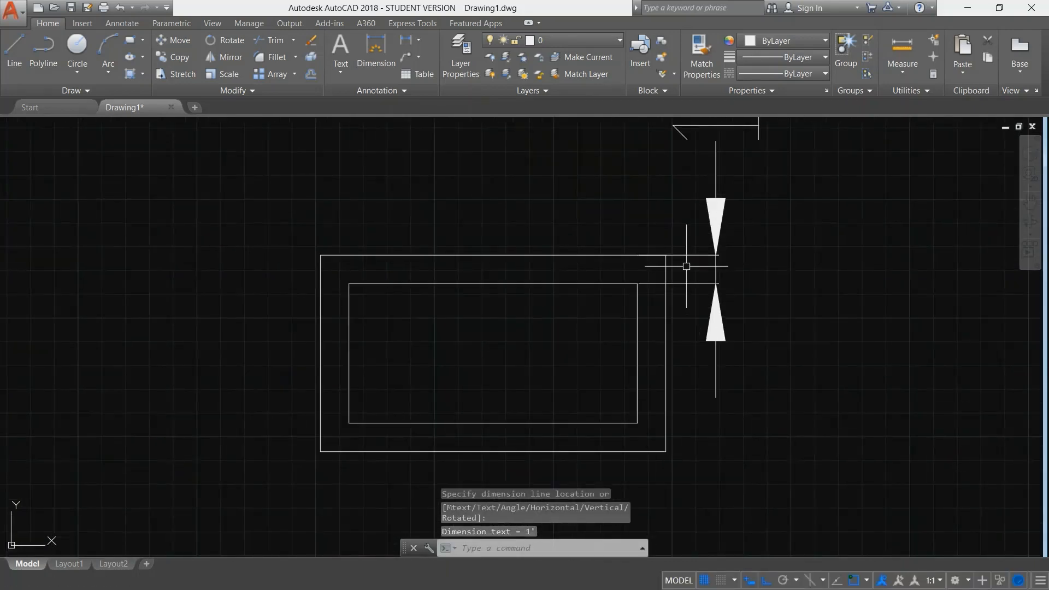
# - Delete the linear dimension between the two rectangles' top edges
pyautogui.press('Escape')
pyautogui.click(714, 228)
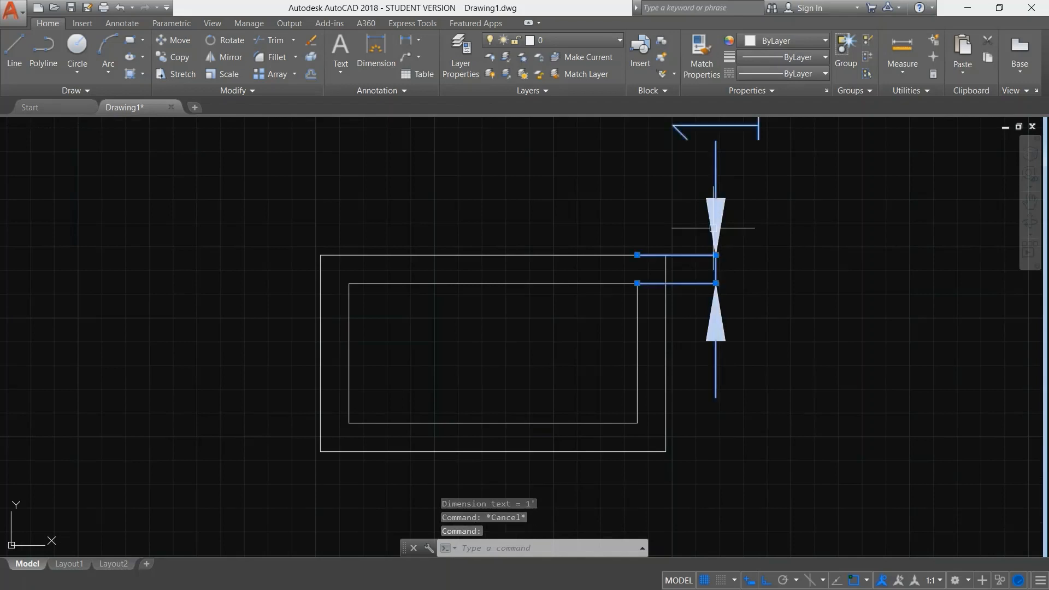
pyautogui.press('Delete')
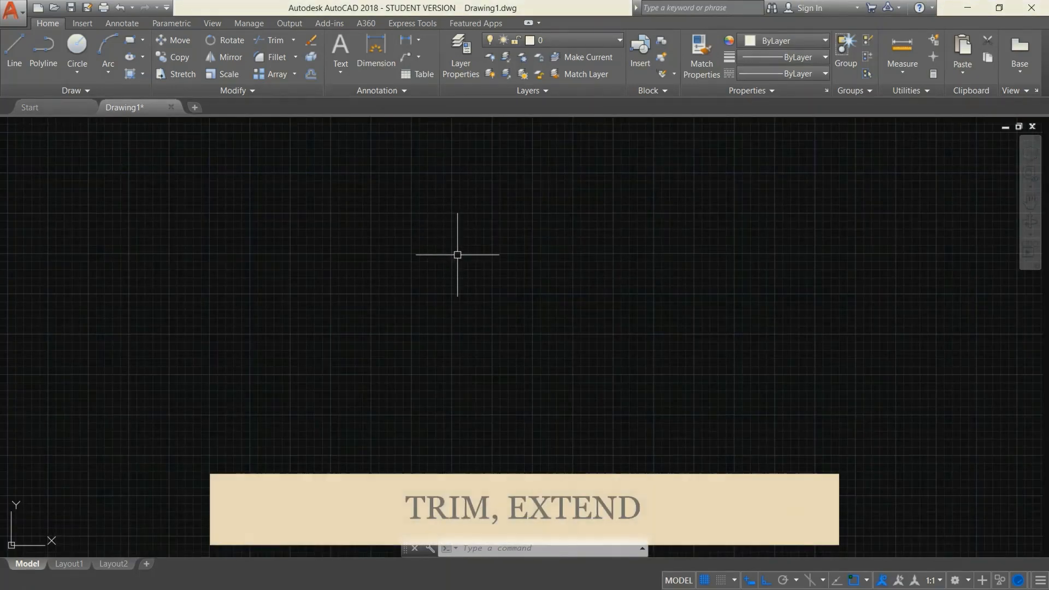
pyautogui.moveTo(456, 253); pyautogui.dragTo(444, 259, button='middle')
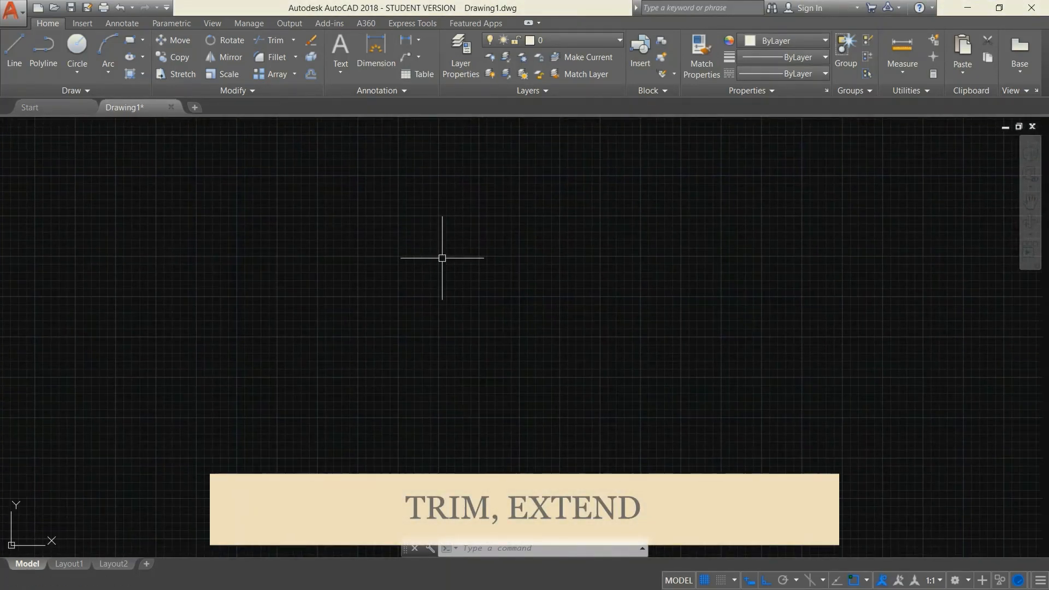
pyautogui.click(293, 40)
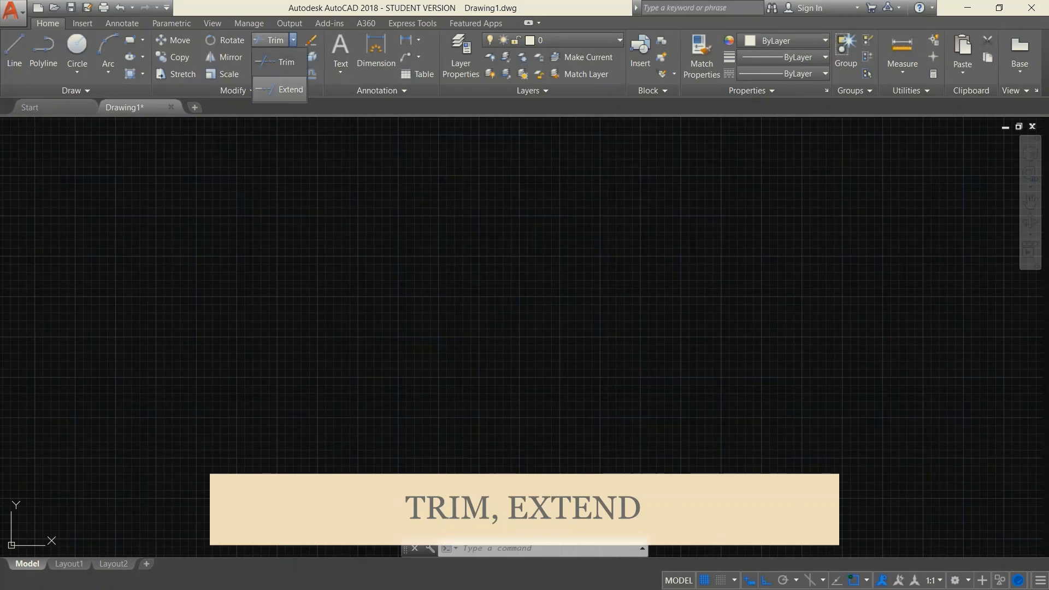
pyautogui.press('Escape')
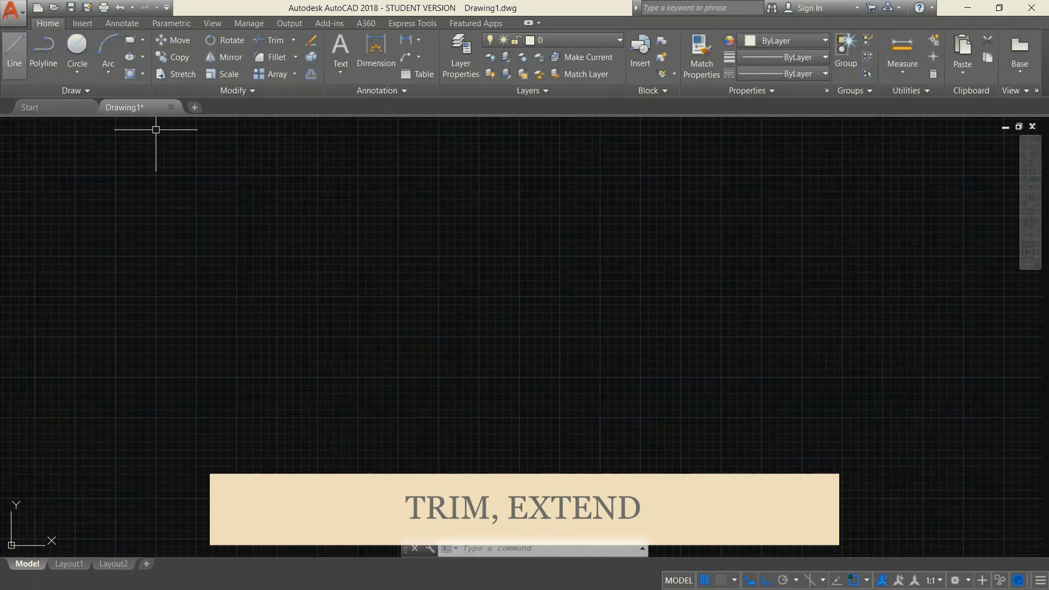
# - Draw a circle with the Circle command in the empty drawing area
pyautogui.write('c')
pyautogui.press('Return')
pyautogui.click(337, 278)
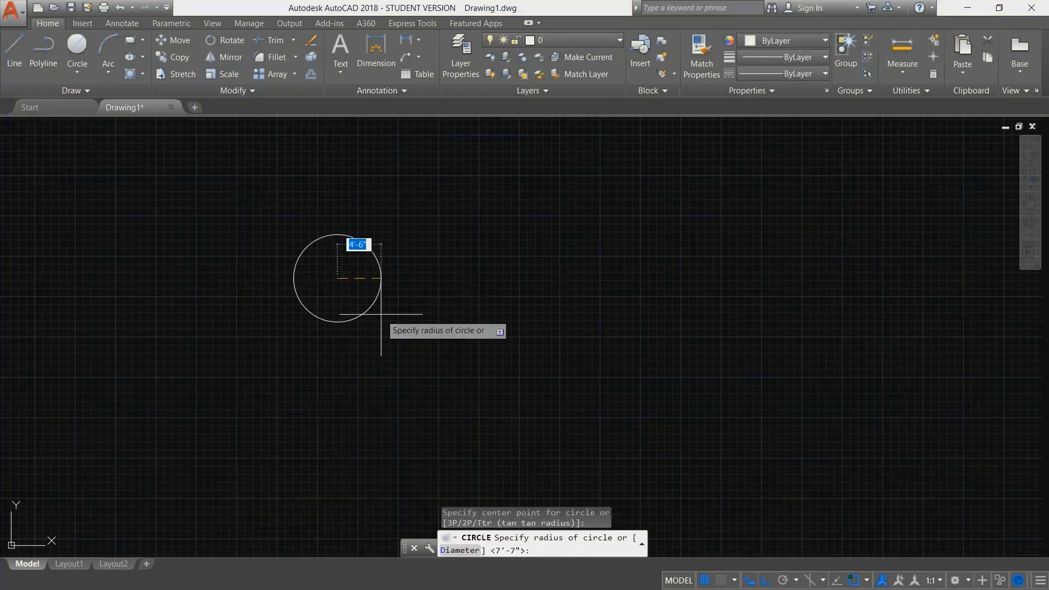
pyautogui.click(373, 296)
# - Draw a vertical line about 10'-10" long to the right of the circle, clear of it
pyautogui.click(14, 54)
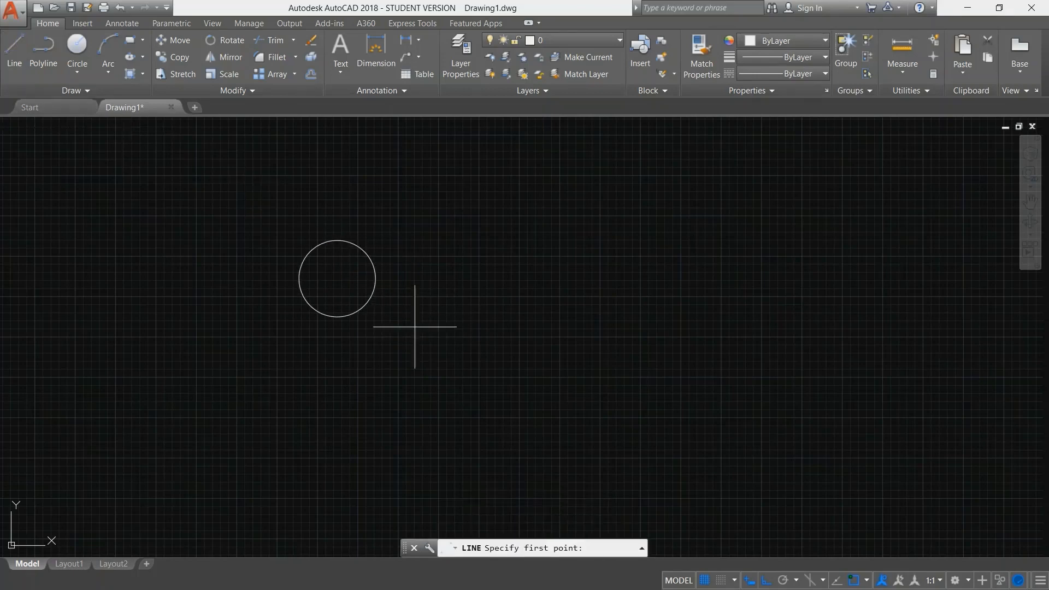
pyautogui.click(428, 227)
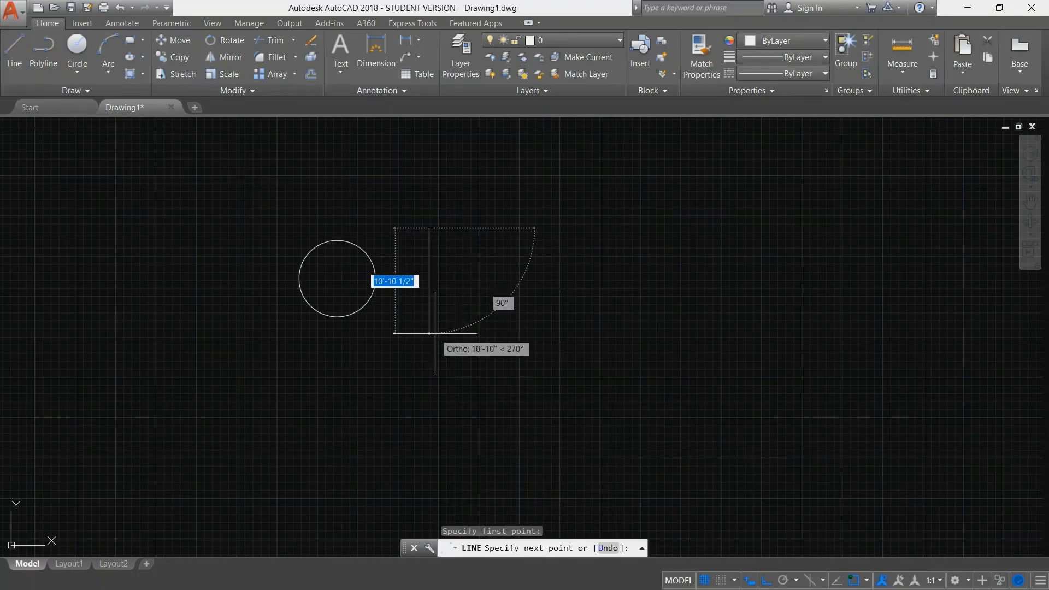
pyautogui.click(435, 333)
pyautogui.press('Escape')
pyautogui.scroll(4, 413, 273)
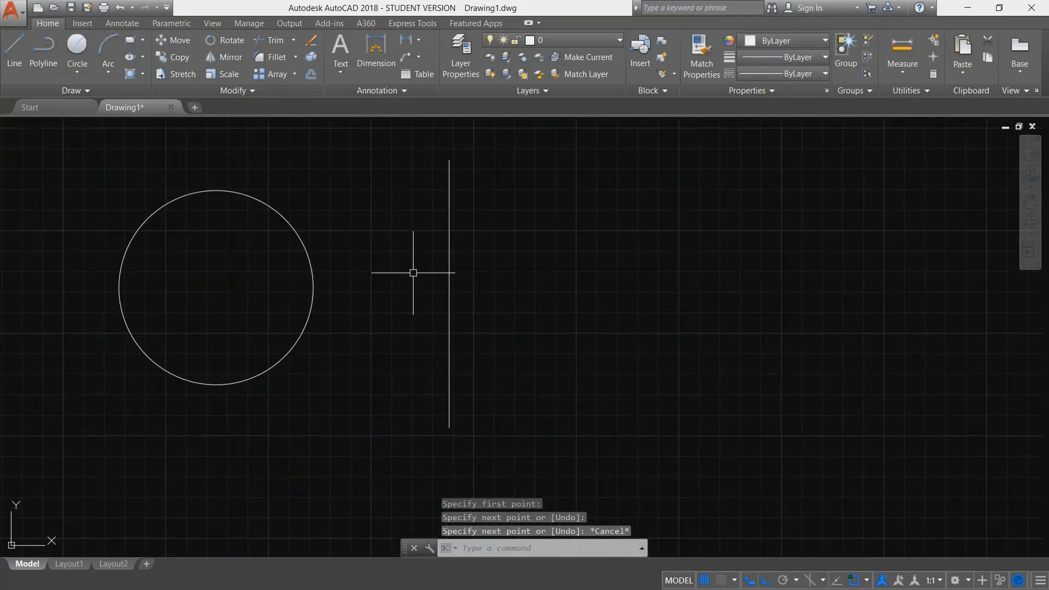
pyautogui.moveTo(413, 273); pyautogui.dragTo(485, 297, button='middle')
pyautogui.moveTo(599, 286); pyautogui.dragTo(605, 274, button='middle')
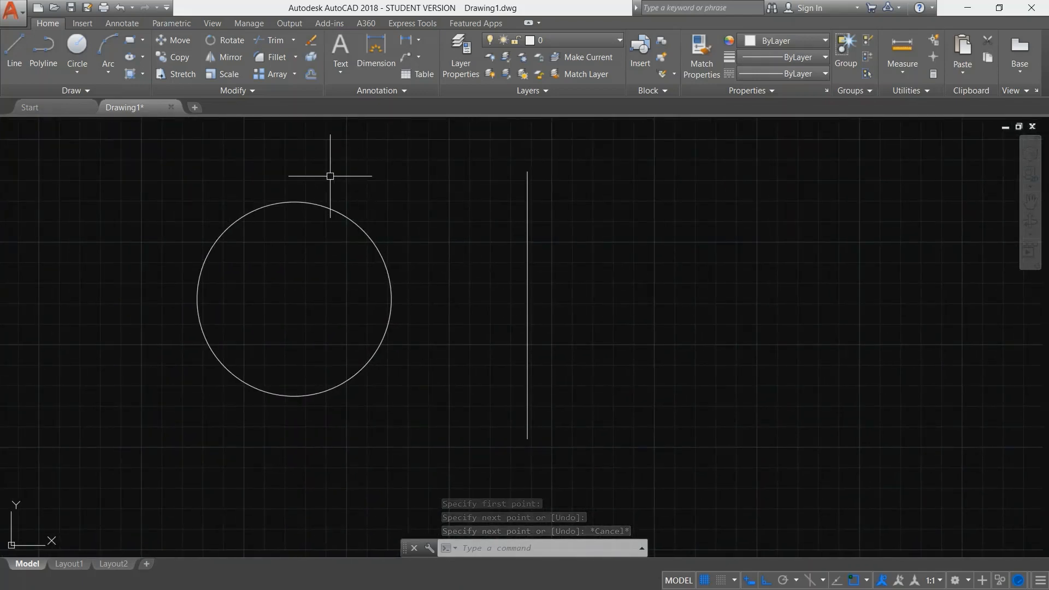
pyautogui.moveTo(352, 184); pyautogui.dragTo(398, 194, button='middle')
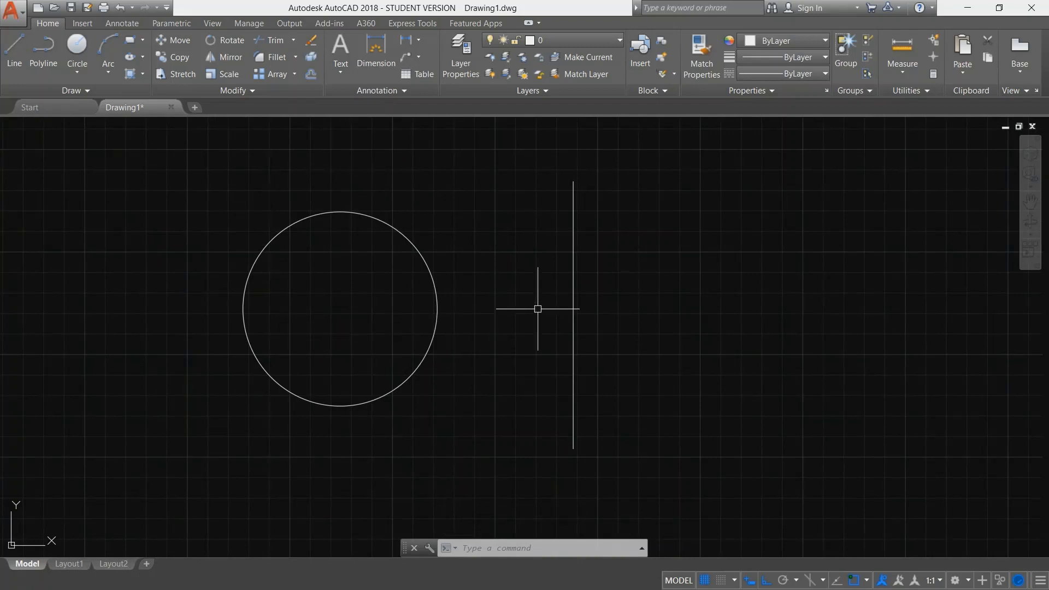
pyautogui.click(270, 40)
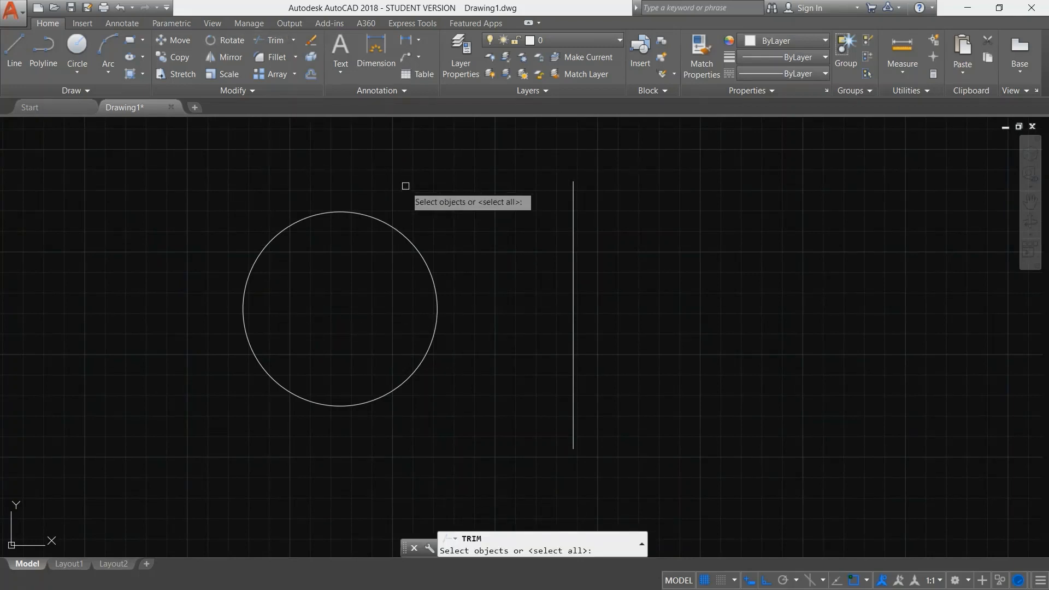
pyautogui.press('Return')
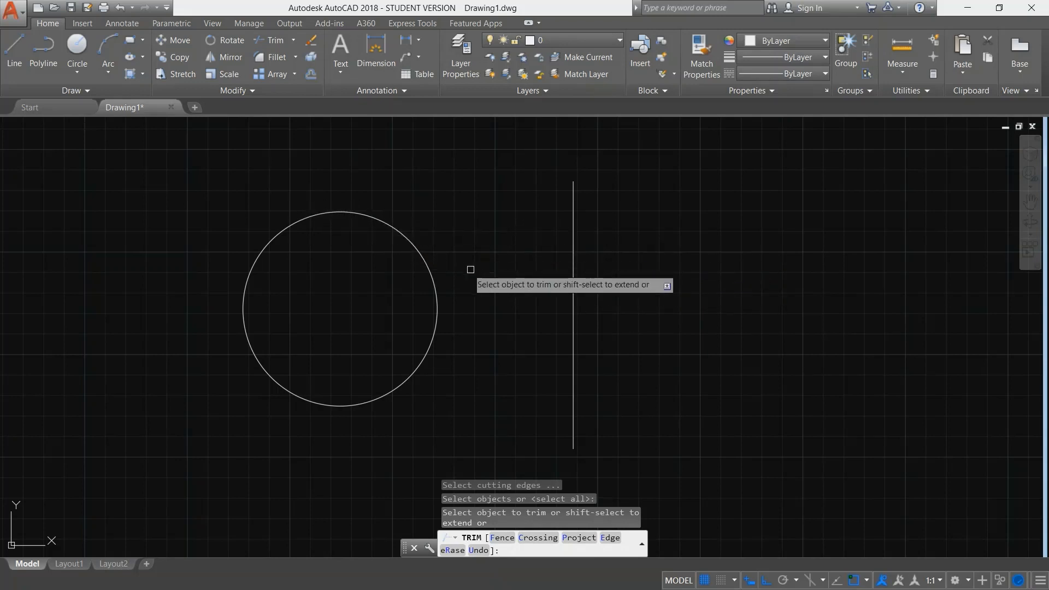
pyautogui.press('Escape')
pyautogui.scroll(-3, 482, 271)
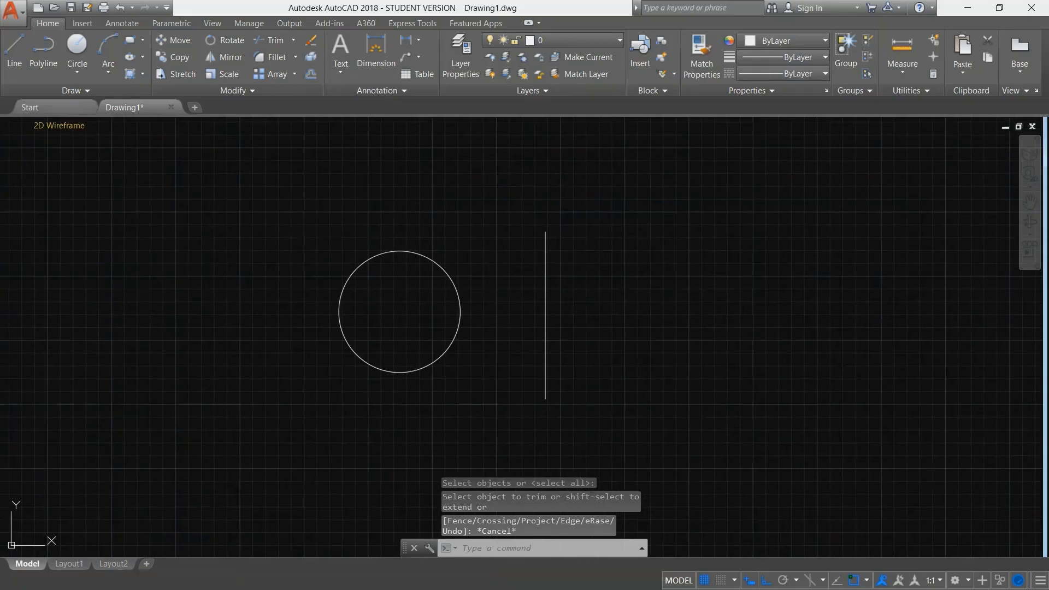
# - Draw a vertical line from the circle's top quadrant down through its centre, ending slightly below the circle
pyautogui.click(15, 52)
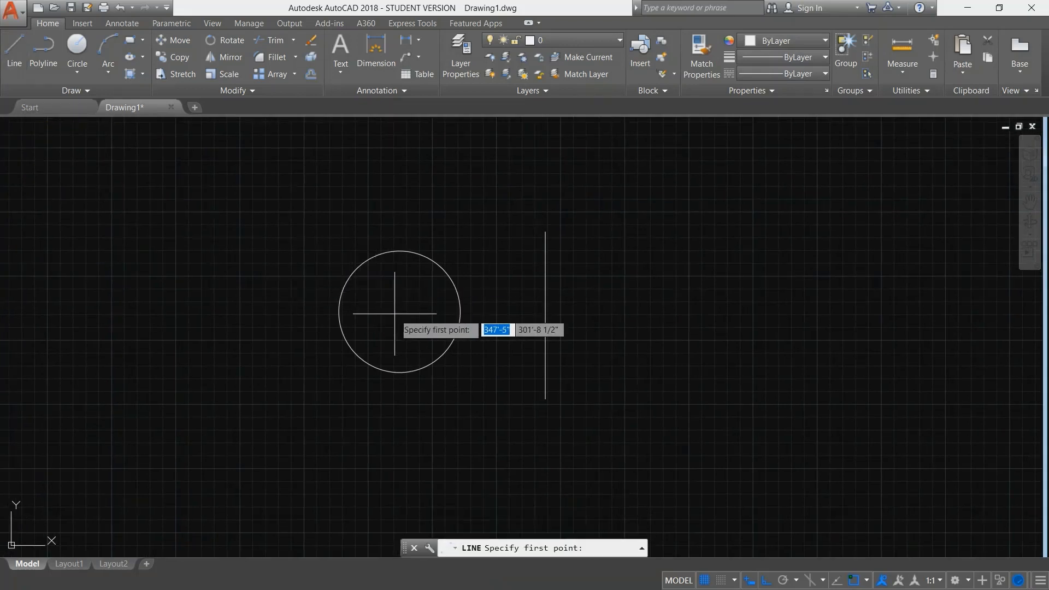
pyautogui.click(399, 251)
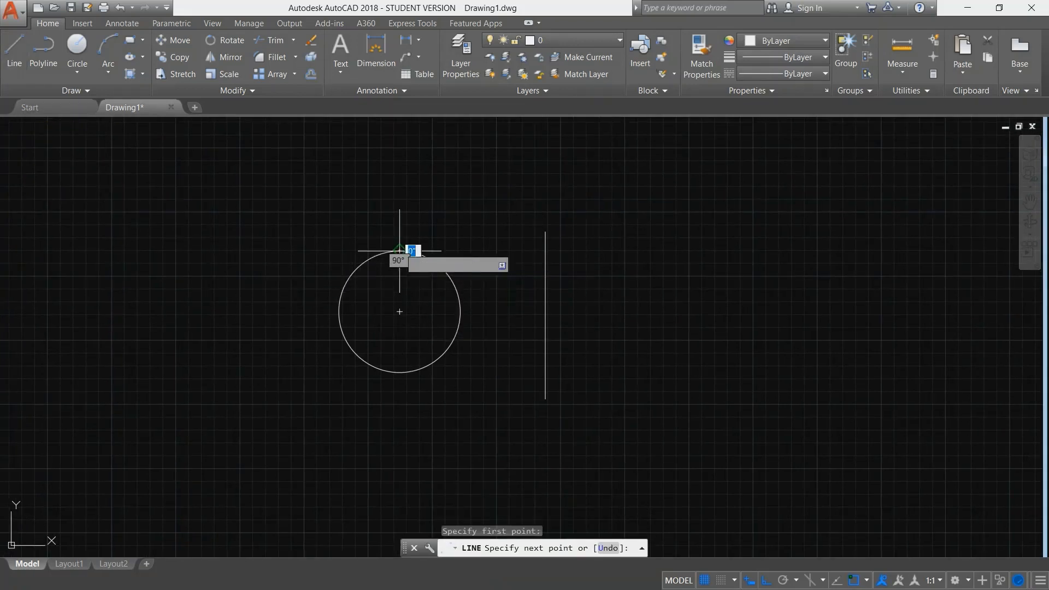
pyautogui.click(399, 384)
pyautogui.press('Escape')
# - Draw a rectangle overlapping the circle's upper half, wider than the circle, with its lower edge crossing near the centre
pyautogui.scroll(2, 421, 326)
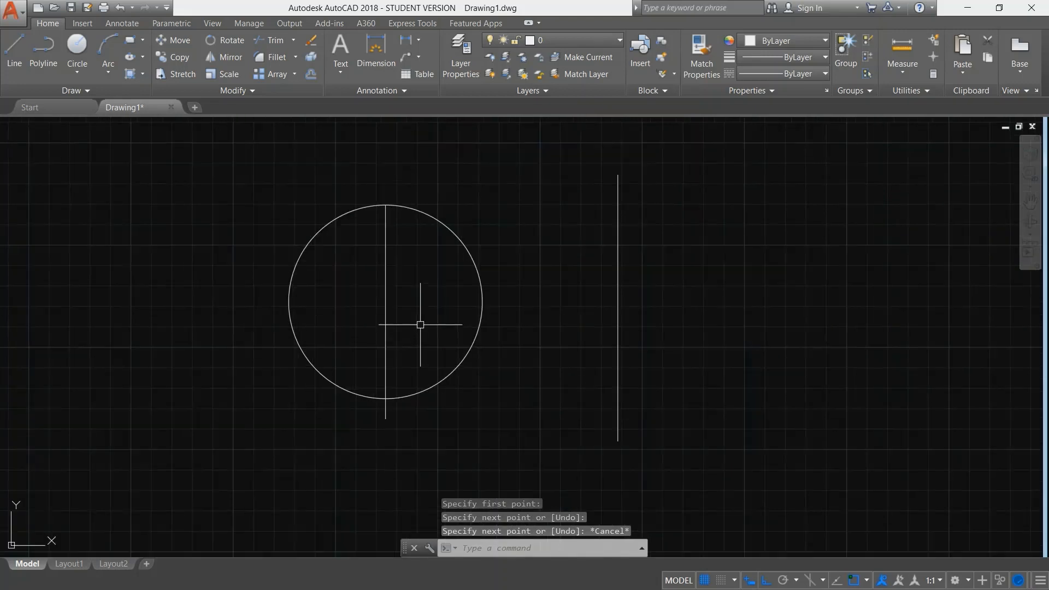
pyautogui.click(129, 40)
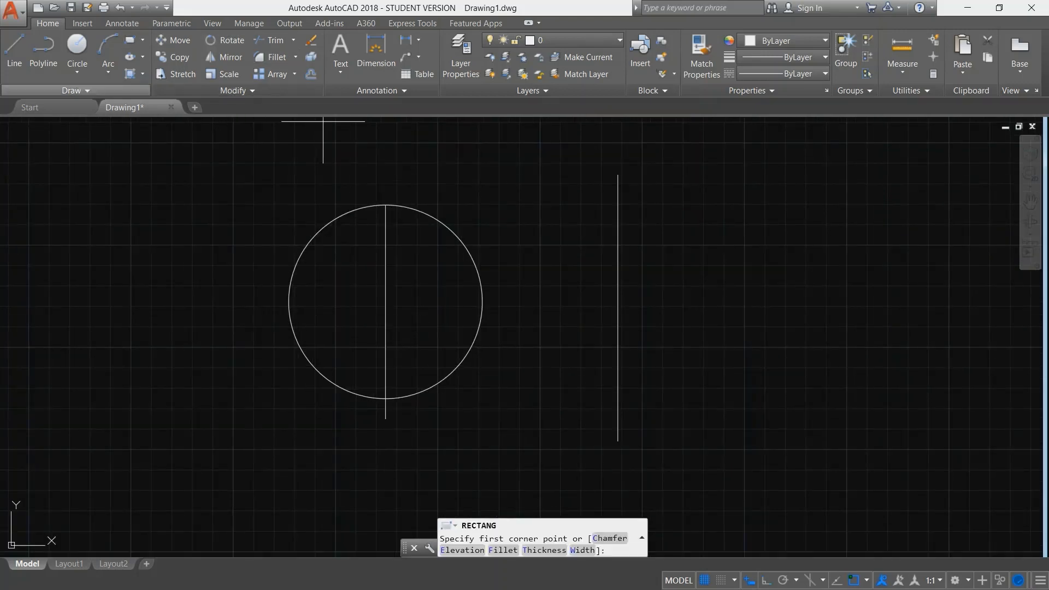
pyautogui.click(267, 191)
pyautogui.click(525, 307)
pyautogui.press('Escape')
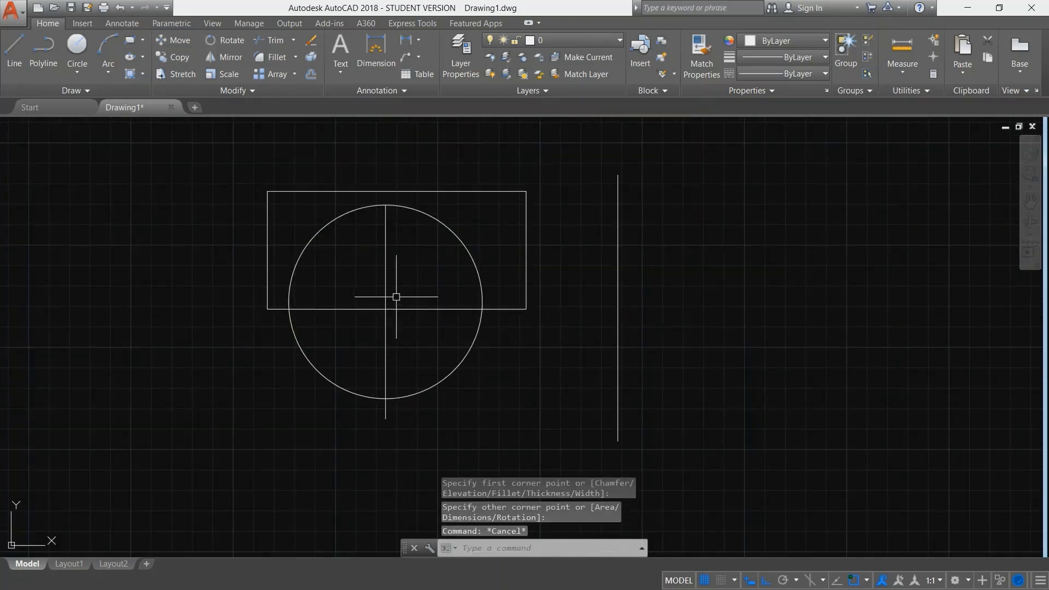
# - With all objects as cutting edges, trim the circle's inner line above the rectangle's lower edge and the part of that edge inside the circle
pyautogui.scroll(4, 351, 290)
pyautogui.scroll(-2, 370, 288)
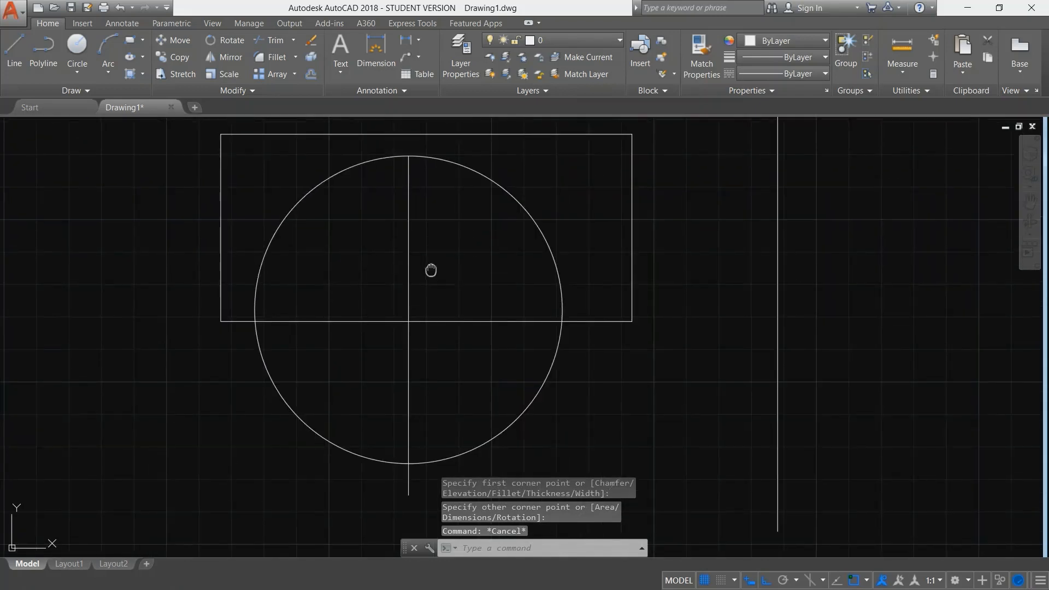
pyautogui.scroll(-2, 384, 244)
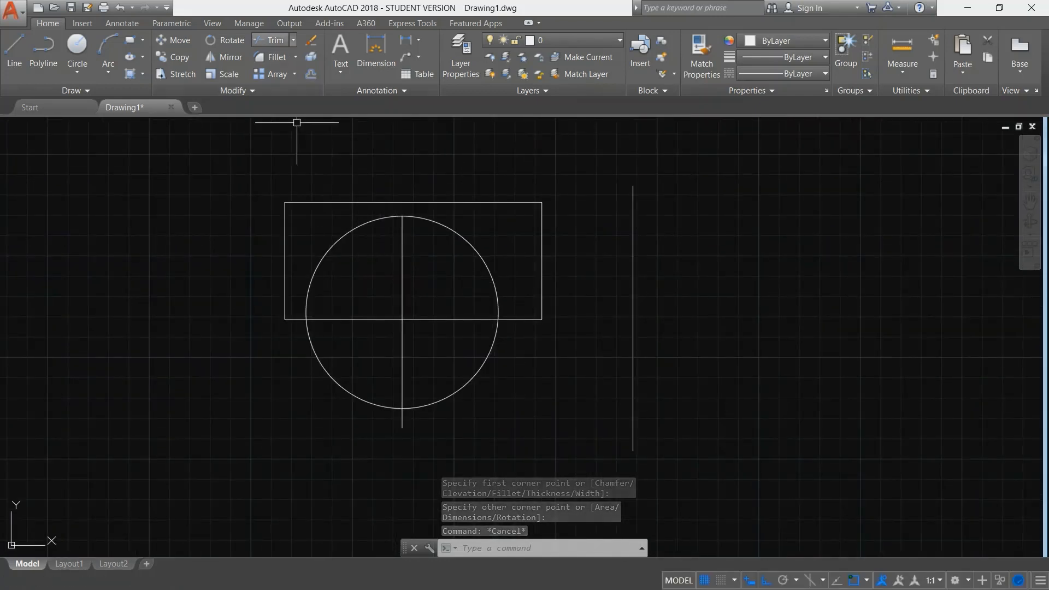
pyautogui.click(271, 40)
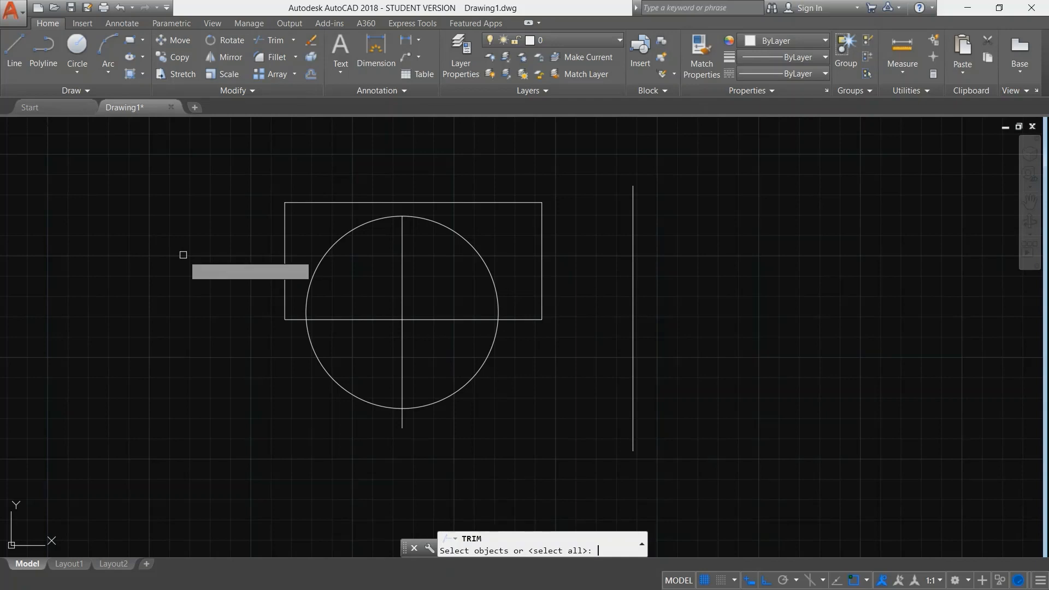
pyautogui.press('Return')
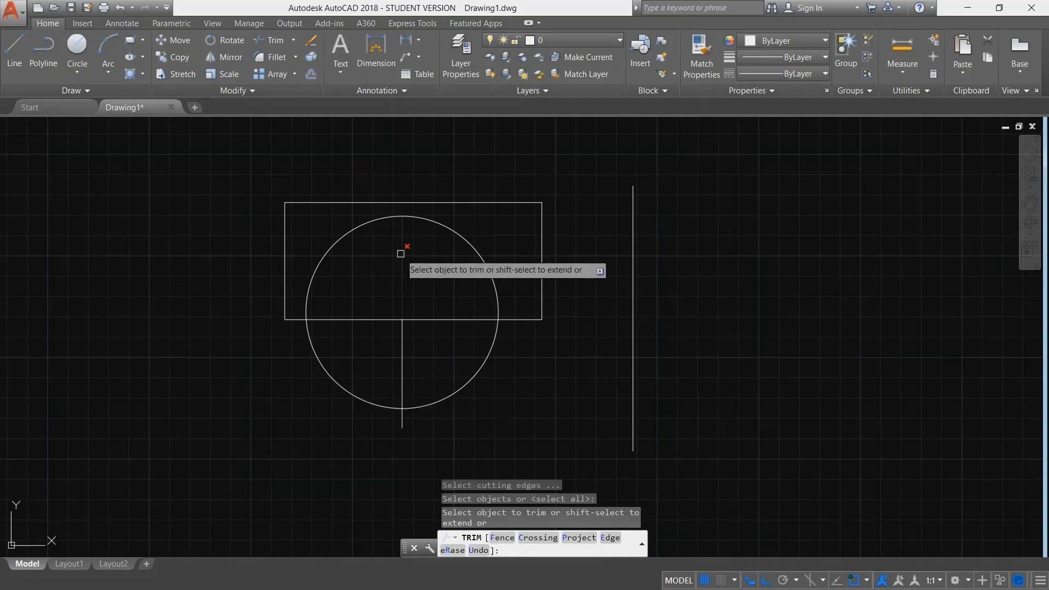
pyautogui.click(401, 253)
pyautogui.click(361, 320)
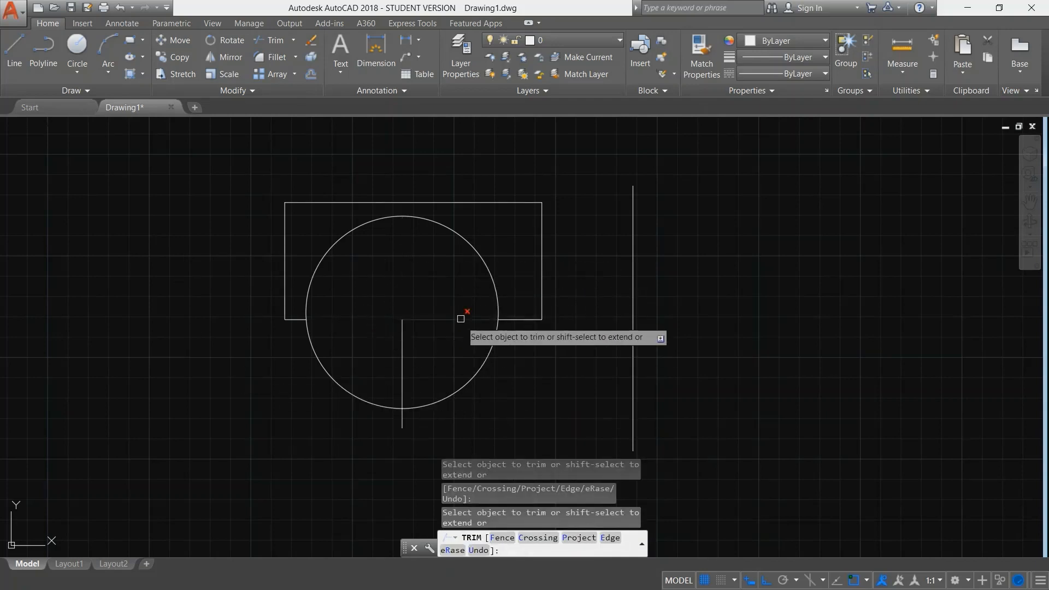
pyautogui.click(460, 317)
pyautogui.press('Escape')
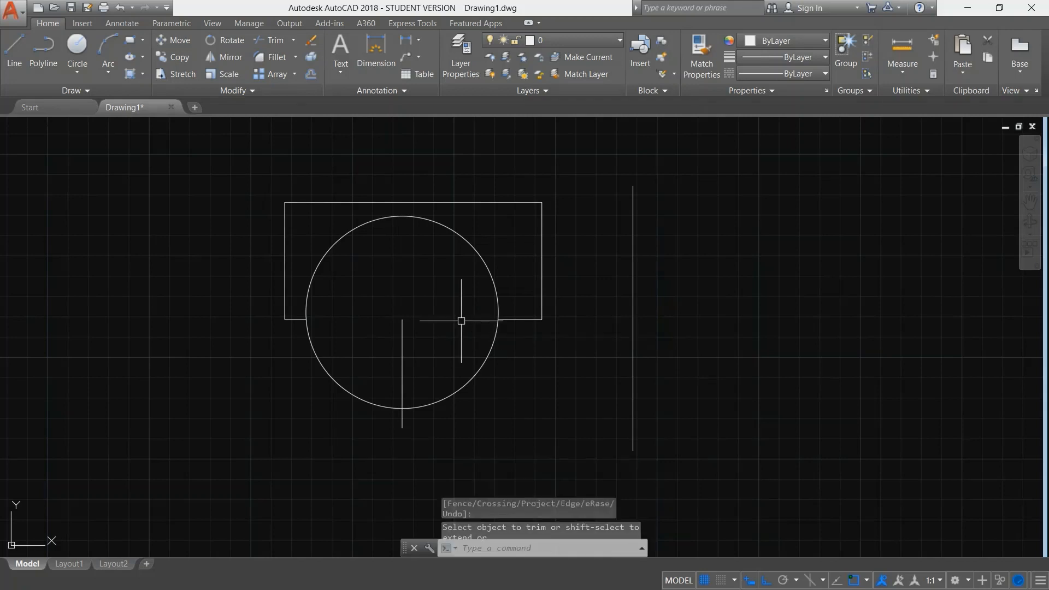
pyautogui.scroll(2, 459, 323)
pyautogui.scroll(-2, 471, 346)
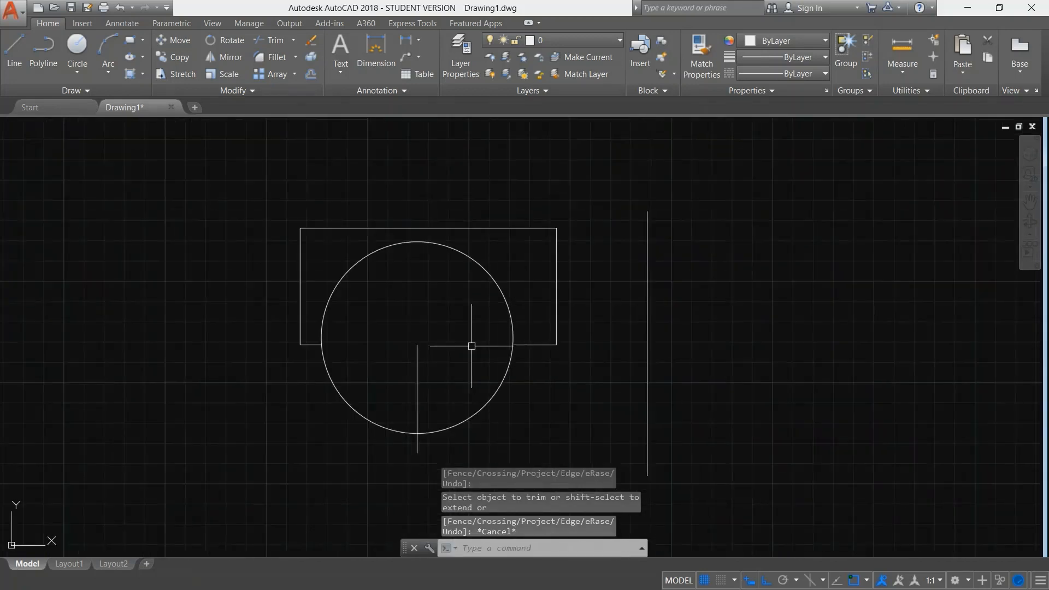
pyautogui.moveTo(471, 346); pyautogui.dragTo(471, 313, button='middle')
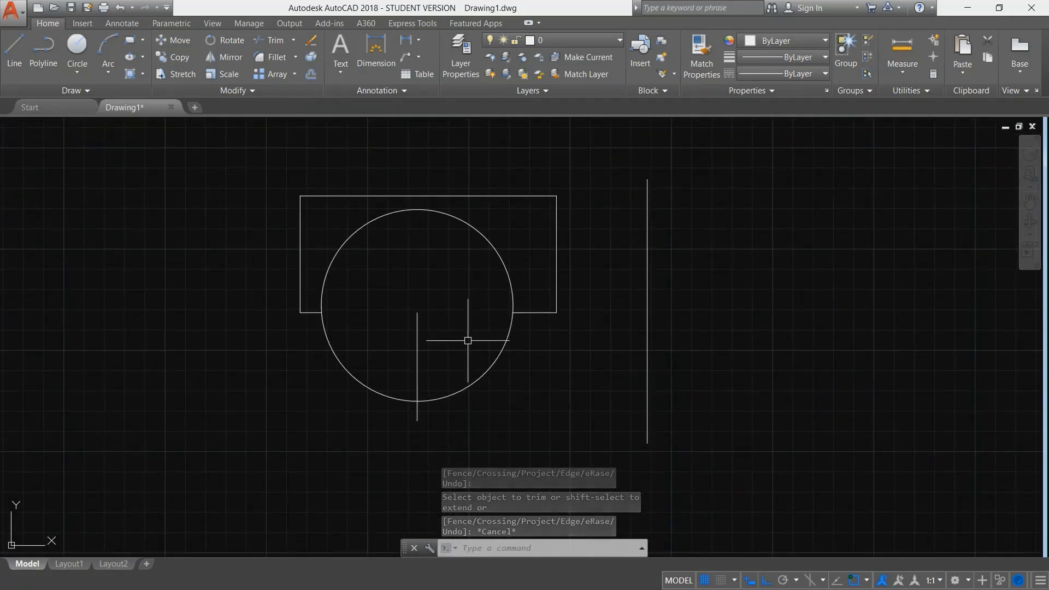
pyautogui.press('Escape')
pyautogui.moveTo(580, 328); pyautogui.dragTo(546, 357, button='middle')
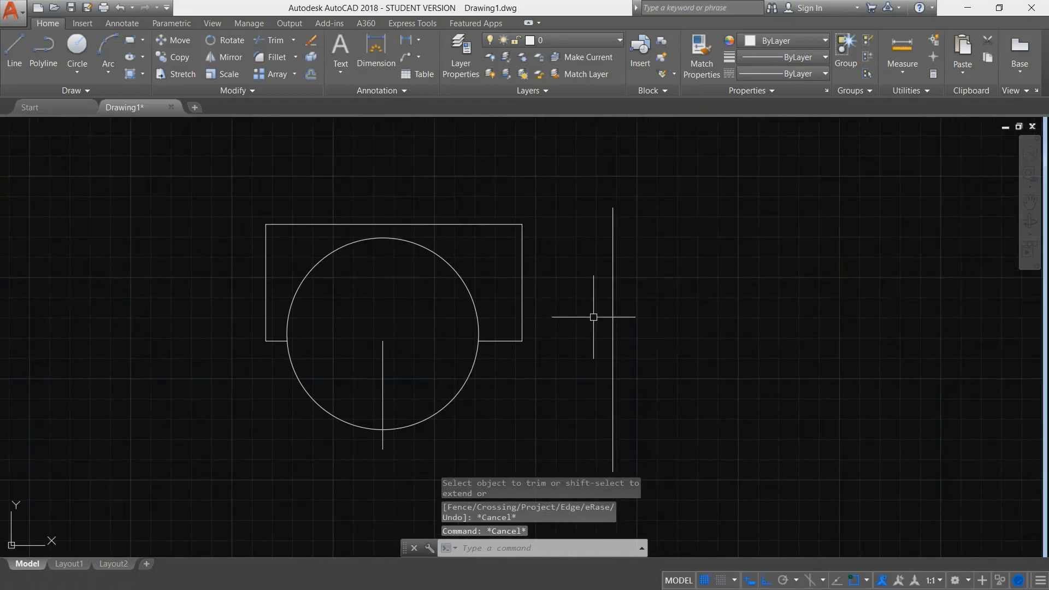
pyautogui.scroll(-2, 582, 298)
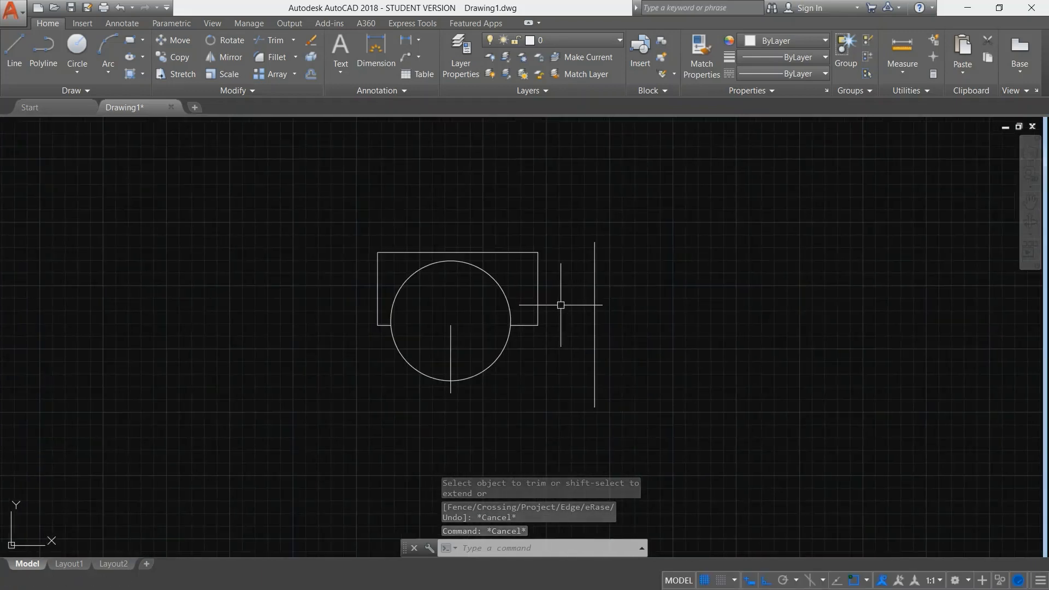
pyautogui.scroll(2, 618, 312)
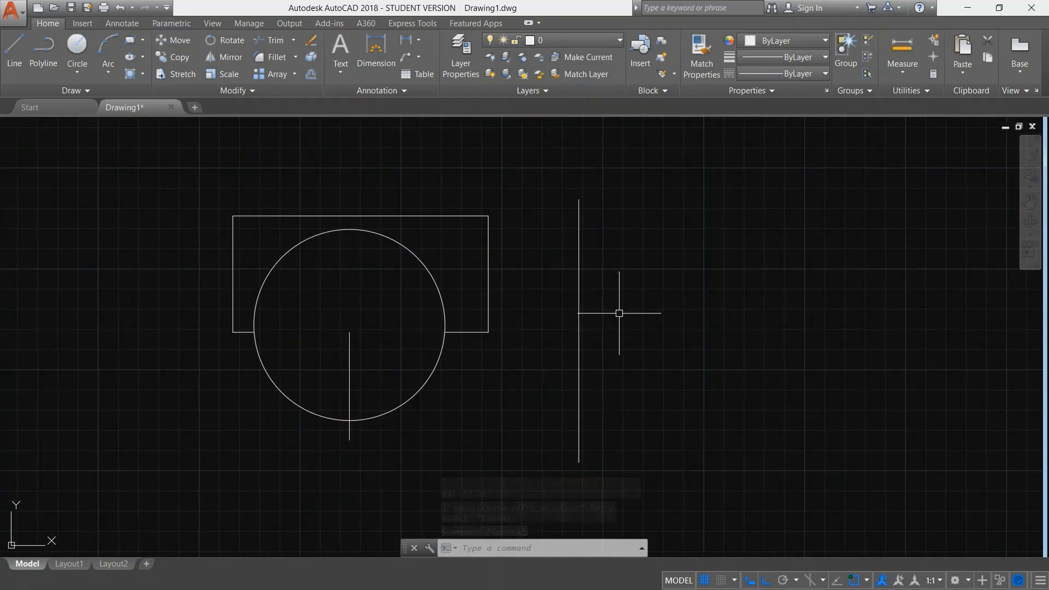
pyautogui.scroll(-2, 633, 327)
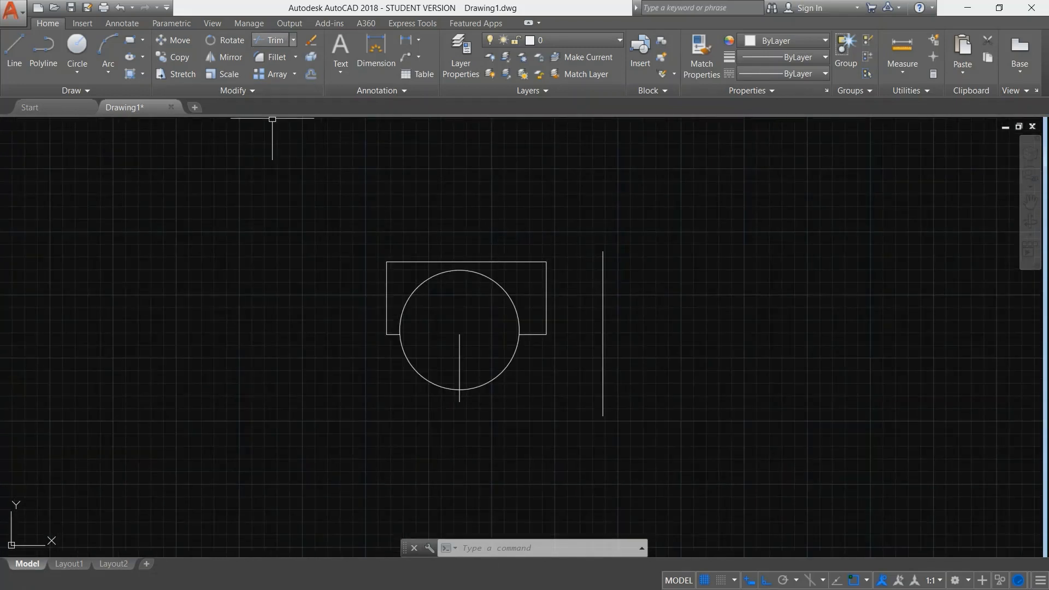
# - Extend the trimmed vertical line inside the circle up to the circle's top, using all objects as boundary edges
pyautogui.click(293, 40)
pyautogui.click(273, 61)
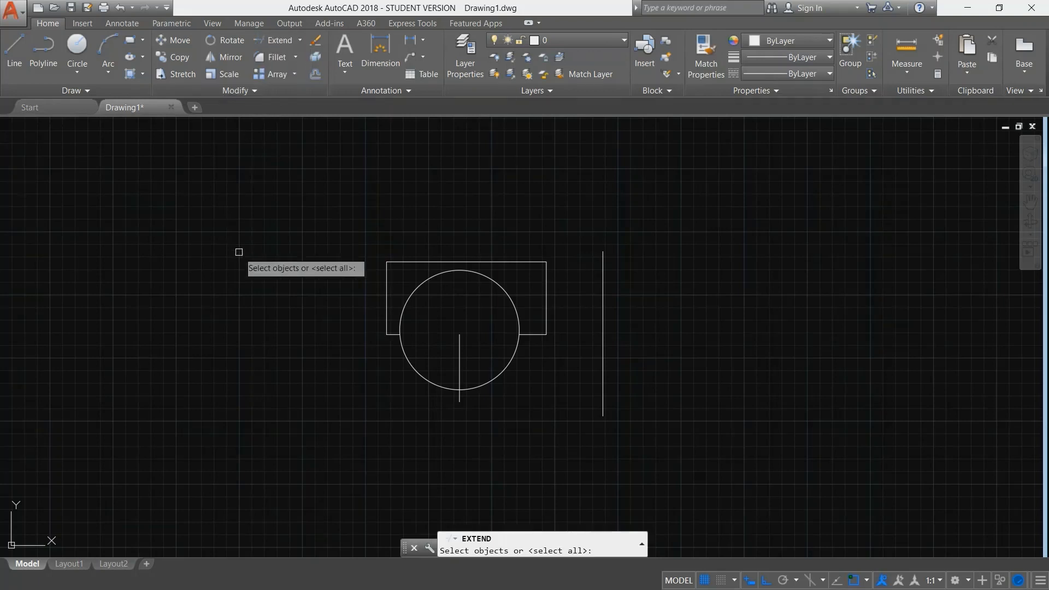
pyautogui.press('Return')
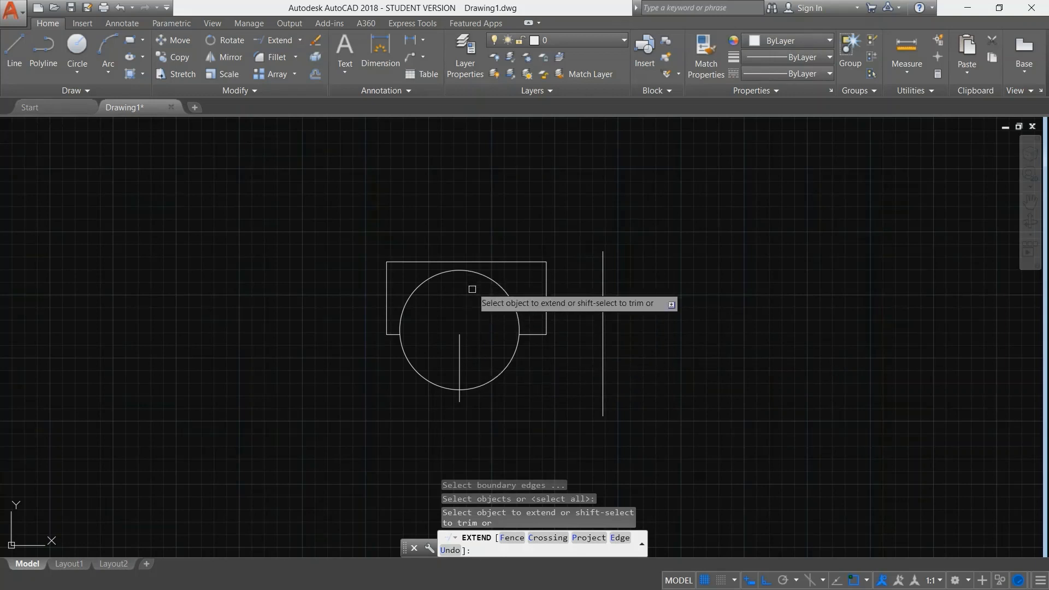
pyautogui.click(460, 356)
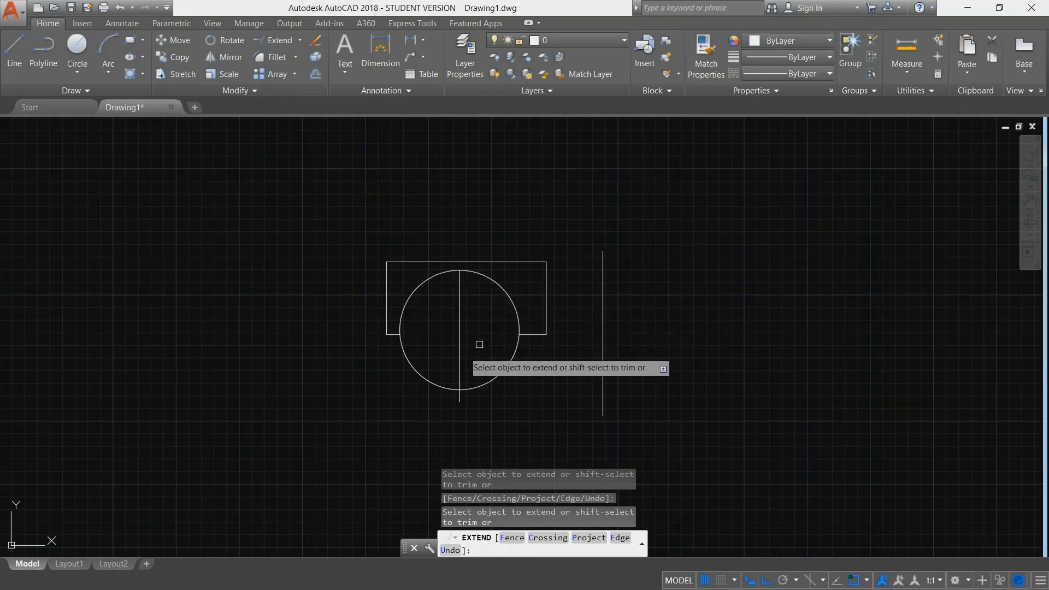
pyautogui.scroll(2, 500, 335)
pyautogui.press('Escape')
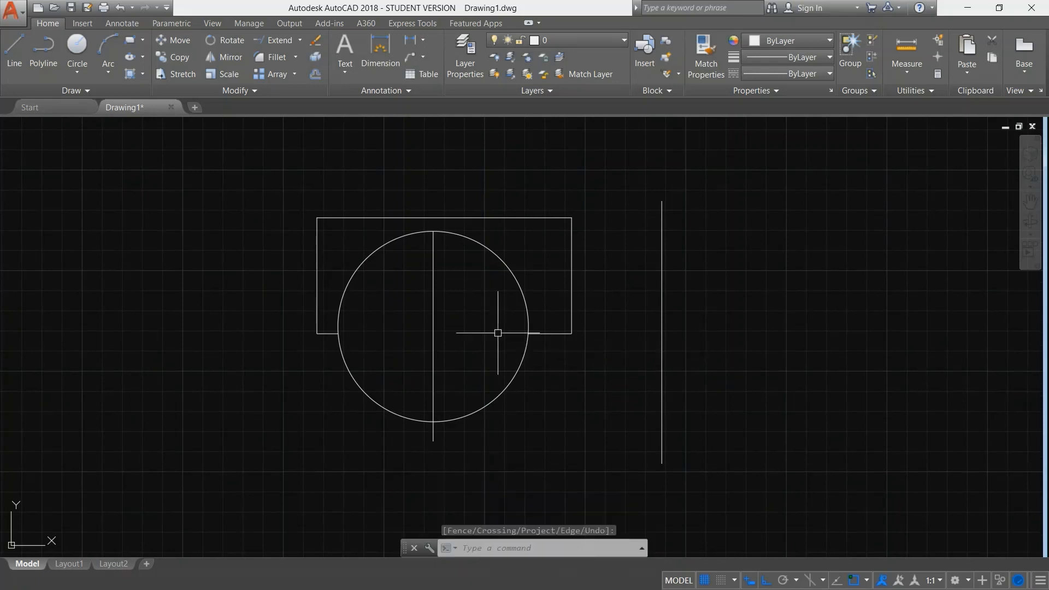
# - Open the choice of Fillet, Chamfer and Blend Curves commands
pyautogui.scroll(5, 393, 119)
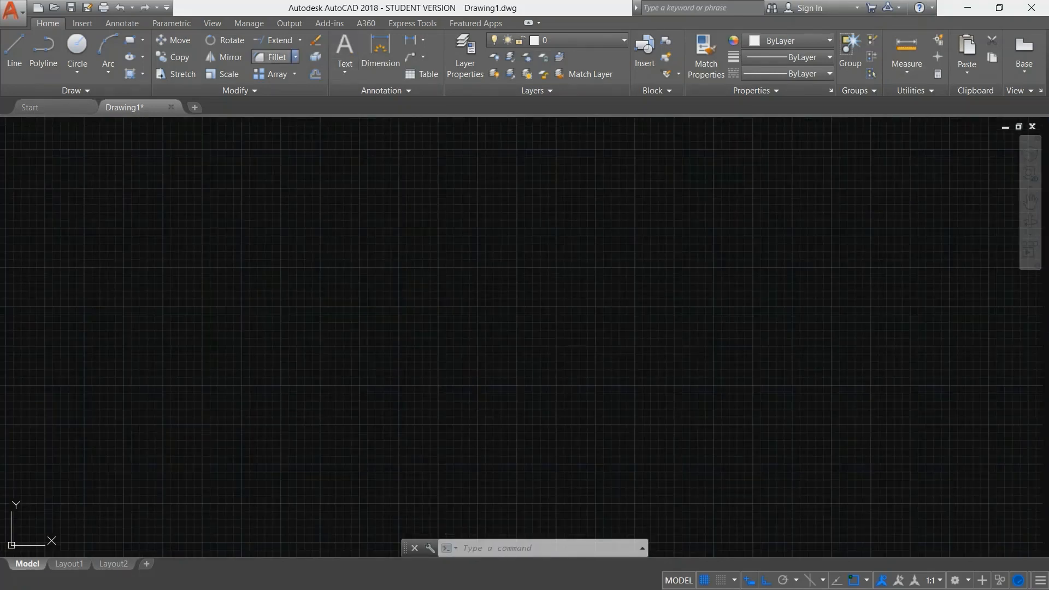
pyautogui.click(295, 56)
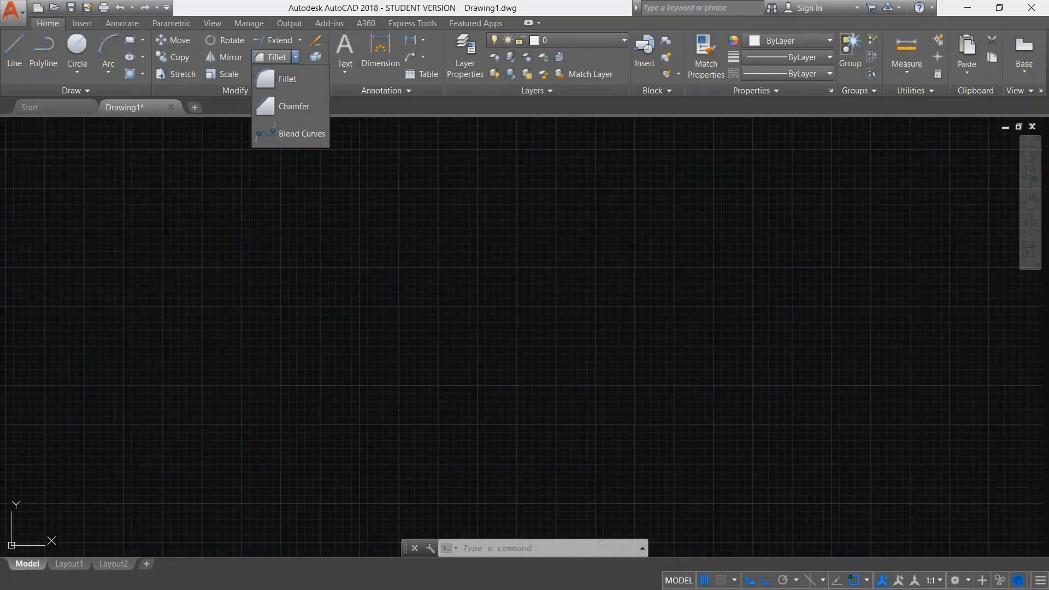